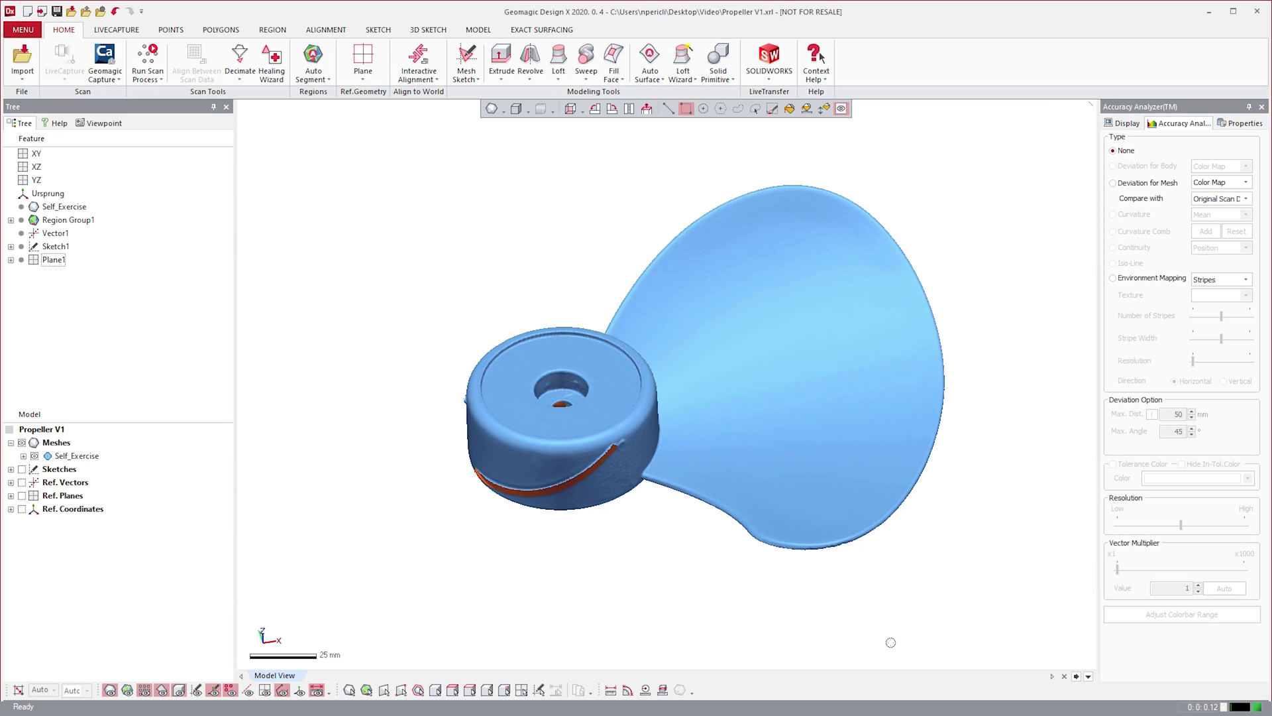
# Start a planar mesh sketch on Plane1 with a section polyline at 0 mm offset, and hide the scan mesh
pyautogui.moveTo(890, 642)
pyautogui.mouseDown(button='right')
pyautogui.moveTo(781, 449)
pyautogui.moveTo(689, 207)
pyautogui.moveTo(550, 11)
pyautogui.moveTo(650, 133)
pyautogui.moveTo(755, 307)
pyautogui.moveTo(812, 440)
pyautogui.moveTo(848, 619)
pyautogui.moveTo(891, 666)
pyautogui.mouseUp(button='right')
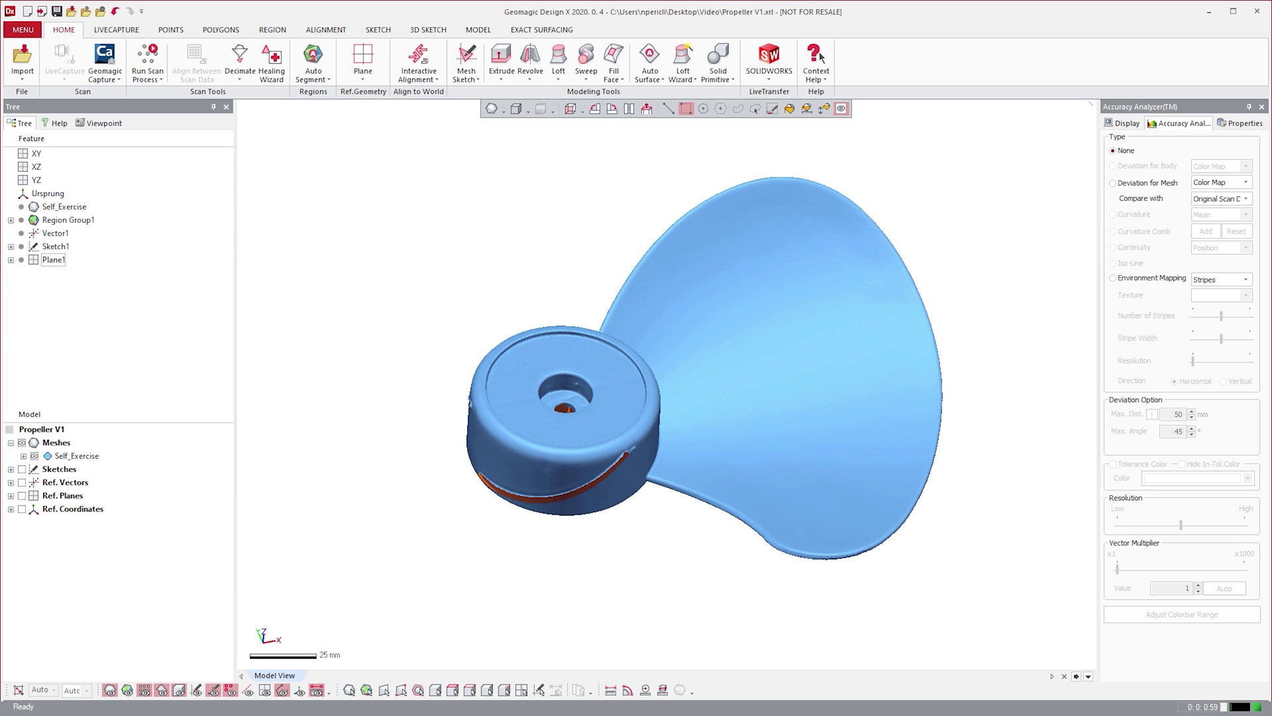
pyautogui.scroll(4, 486, 455)
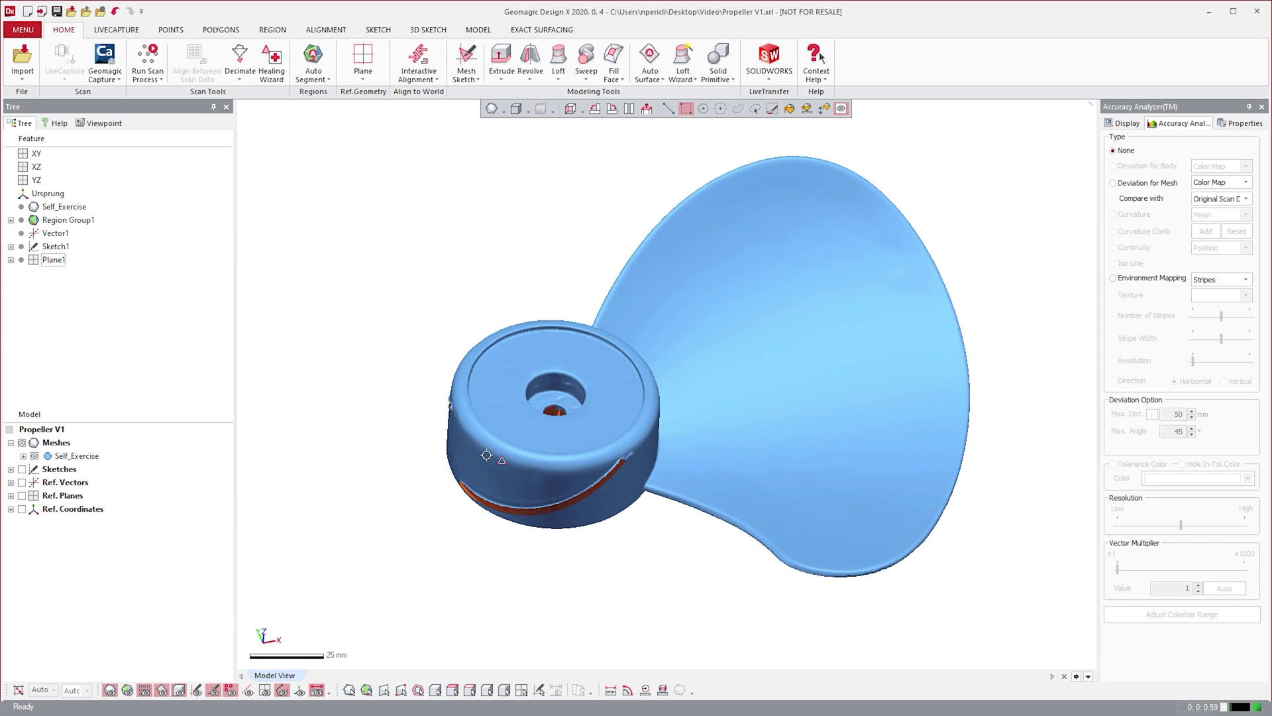
pyautogui.keyDown('ctrl'); pyautogui.moveTo(493, 445); pyautogui.dragTo(646, 428, button='right'); pyautogui.keyUp('ctrl')
pyautogui.scroll(5, 676, 387)
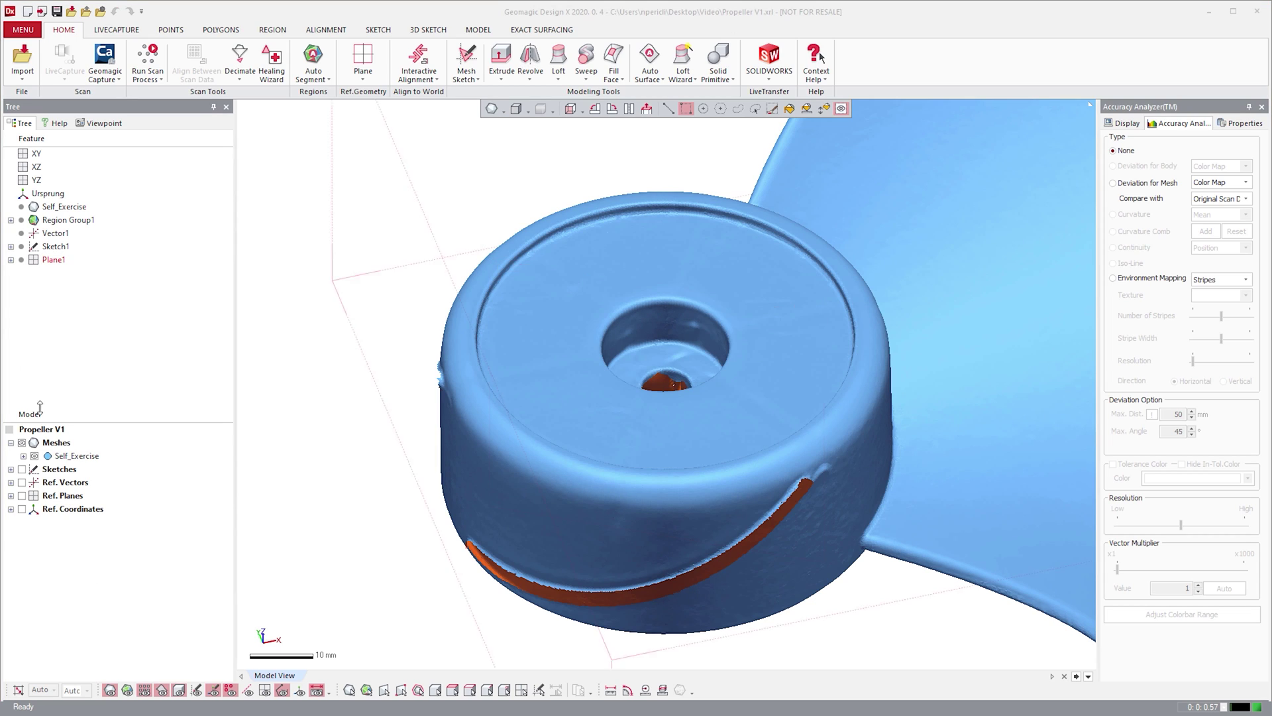
pyautogui.click(53, 259)
pyautogui.rightClick(502, 261)
pyautogui.click(511, 235)
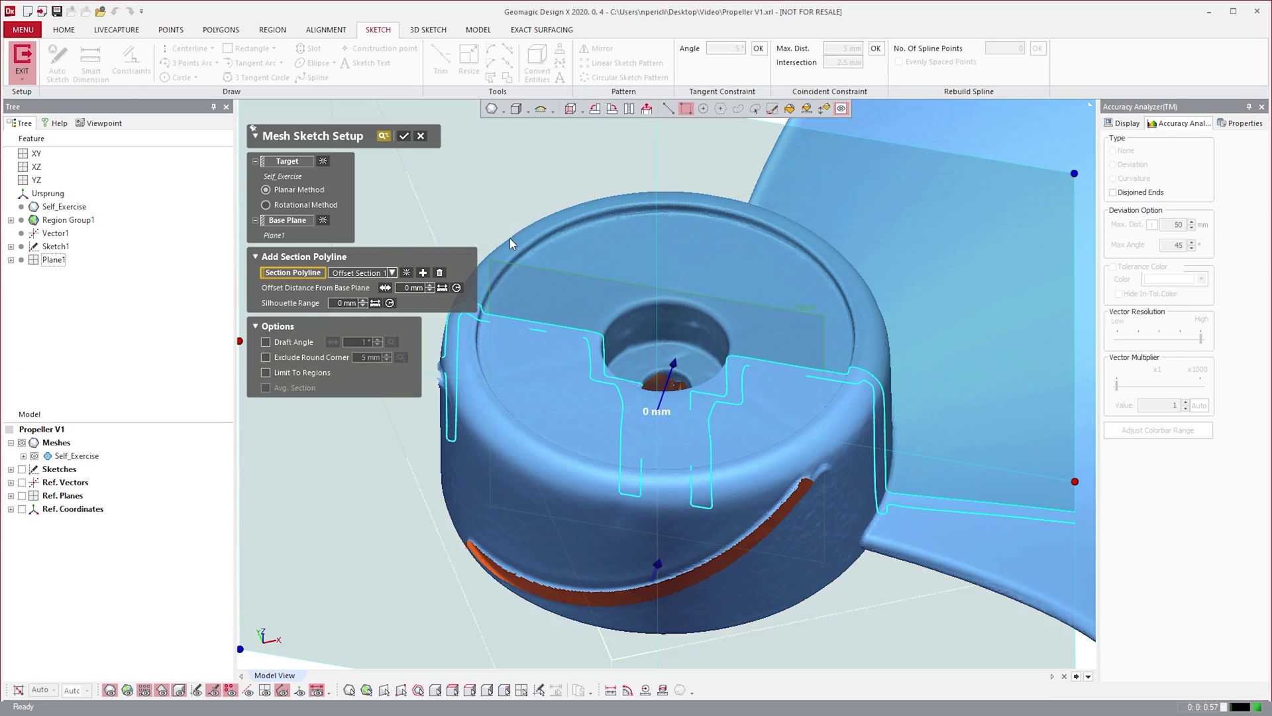
pyautogui.click(416, 132)
pyautogui.scroll(2, 566, 381)
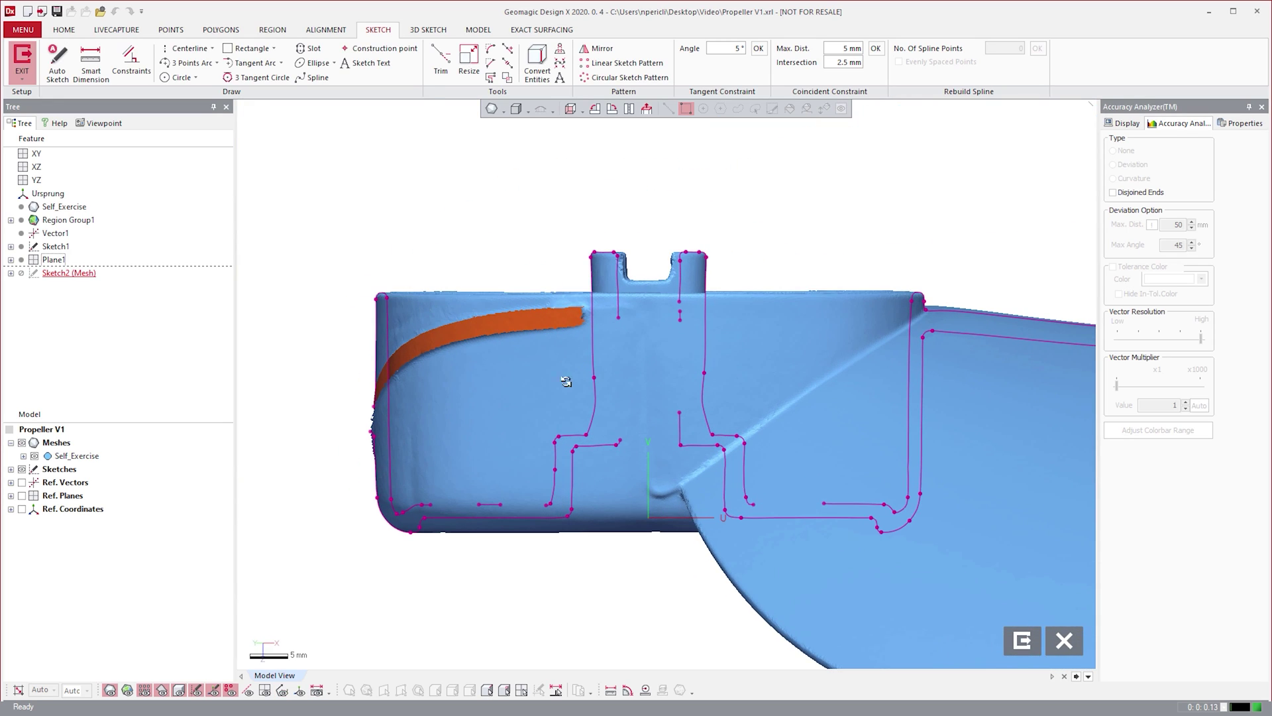
pyautogui.click(110, 690)
# Try fitting lines and arcs to the whole hub section at once with Auto Sketch
pyautogui.click(57, 63)
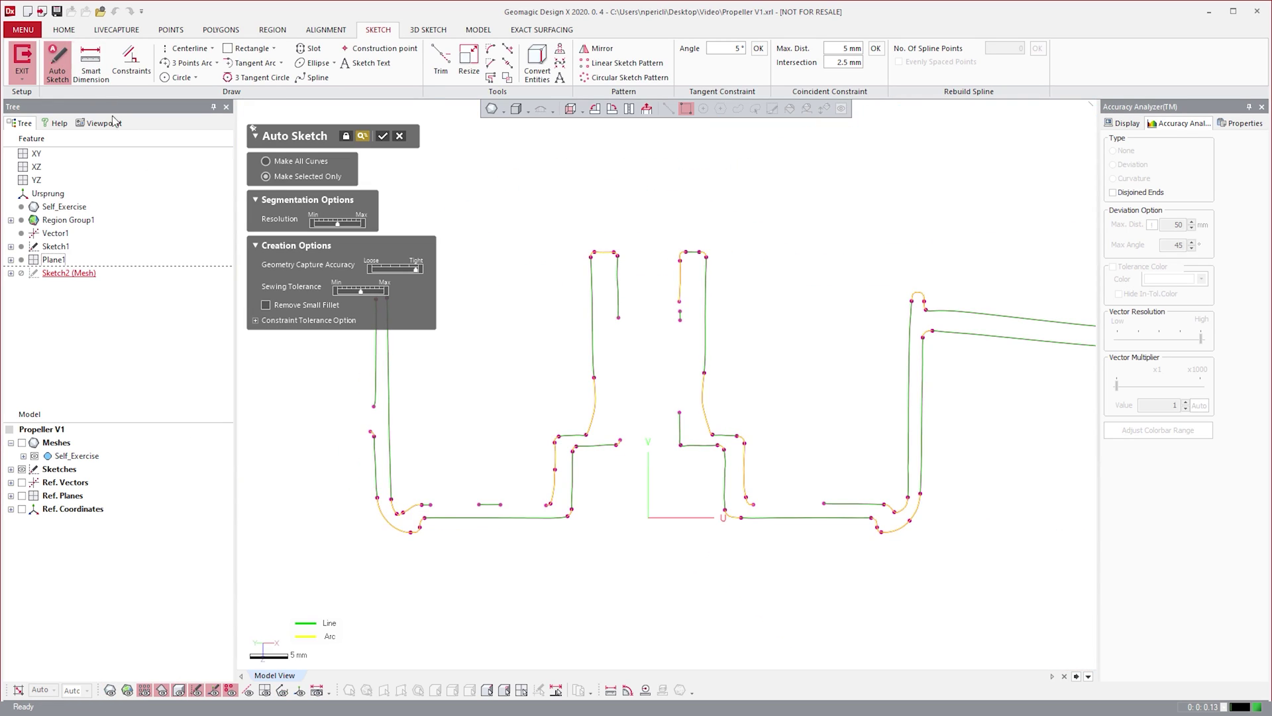
pyautogui.moveTo(395, 180)
pyautogui.mouseDown()
pyautogui.moveTo(973, 635)
pyautogui.moveTo(999, 638)
pyautogui.mouseUp()
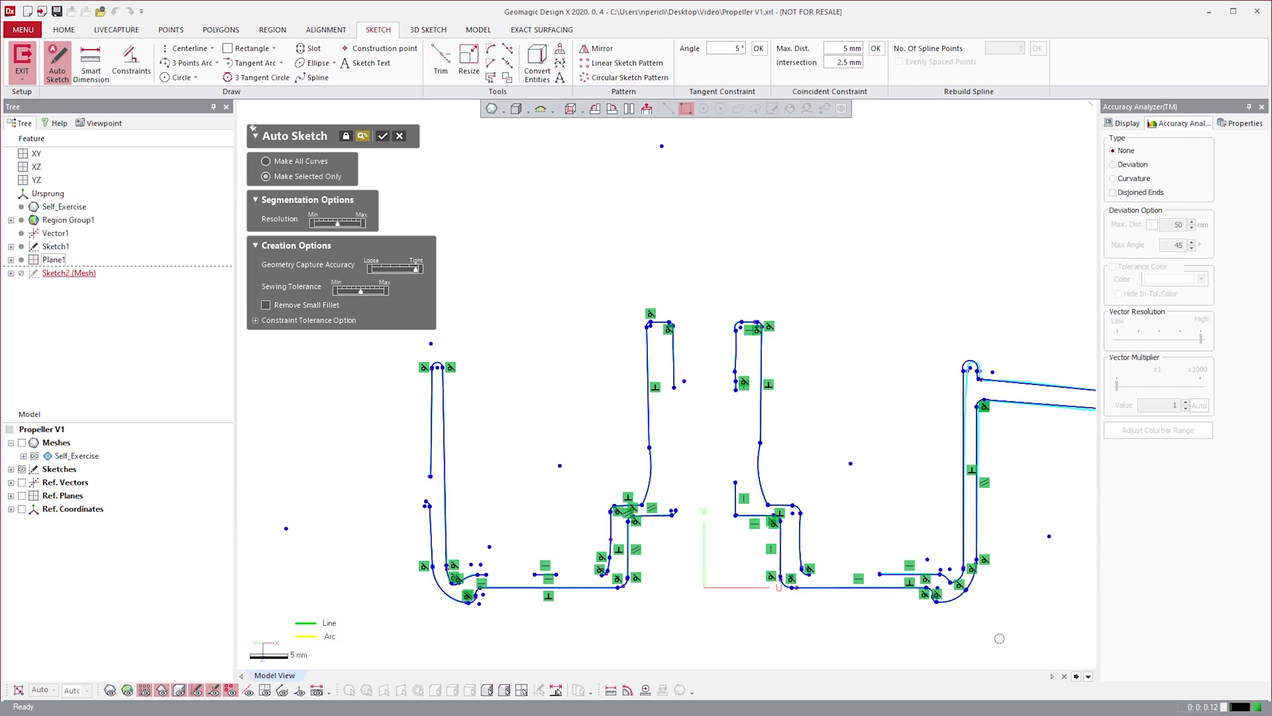
pyautogui.click(383, 136)
pyautogui.scroll(-3, 523, 324)
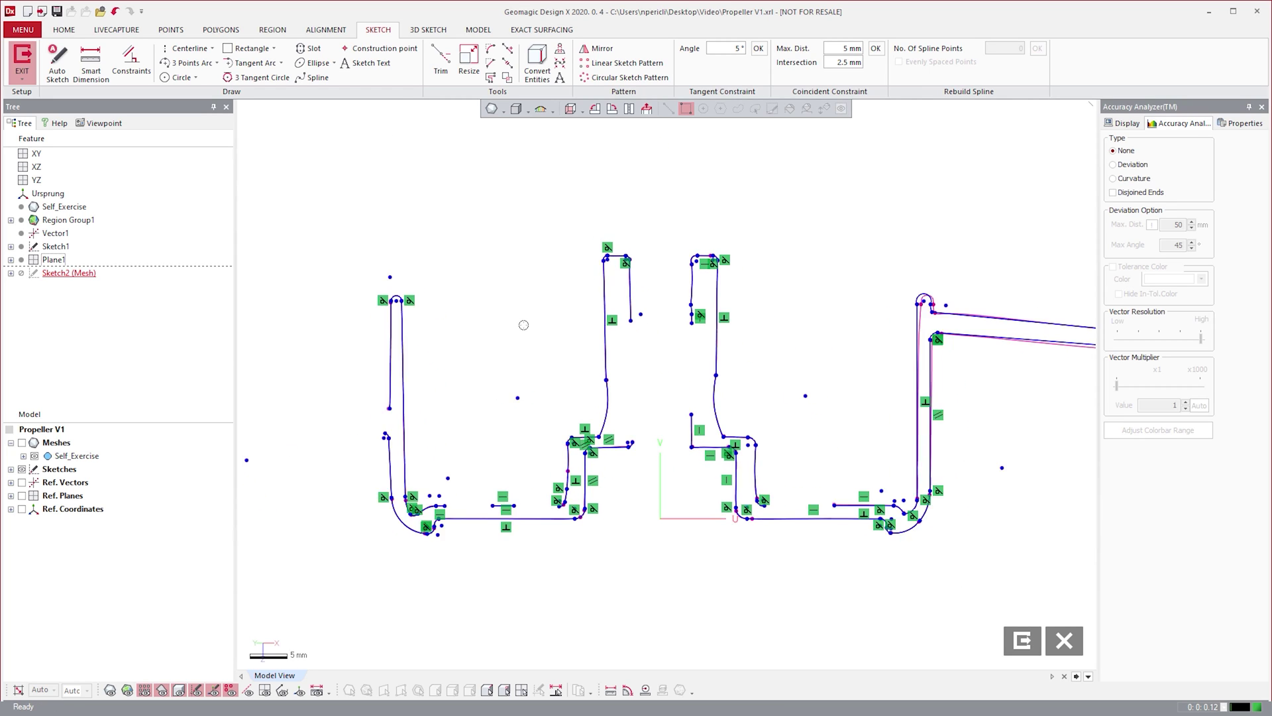
pyautogui.scroll(3, 656, 409)
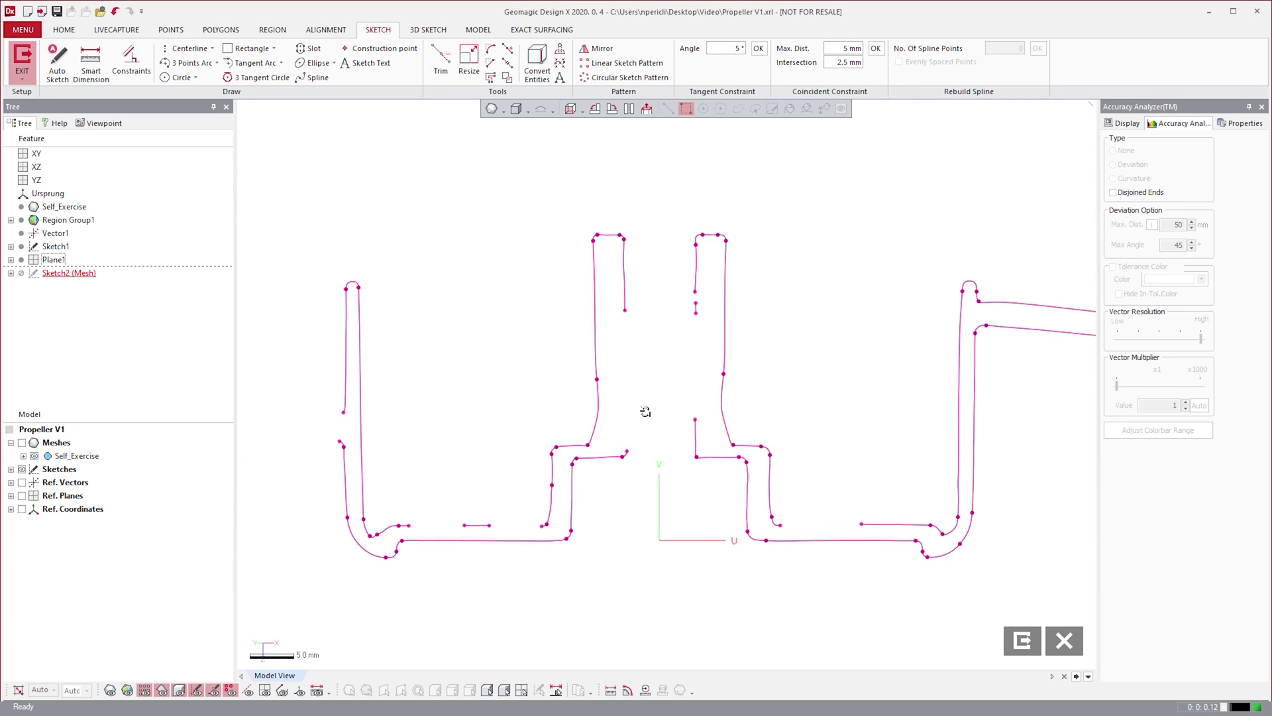
# Sketch a vertical construction centerline from the sketch origin to above the hub section
pyautogui.click(187, 48)
pyautogui.click(683, 550)
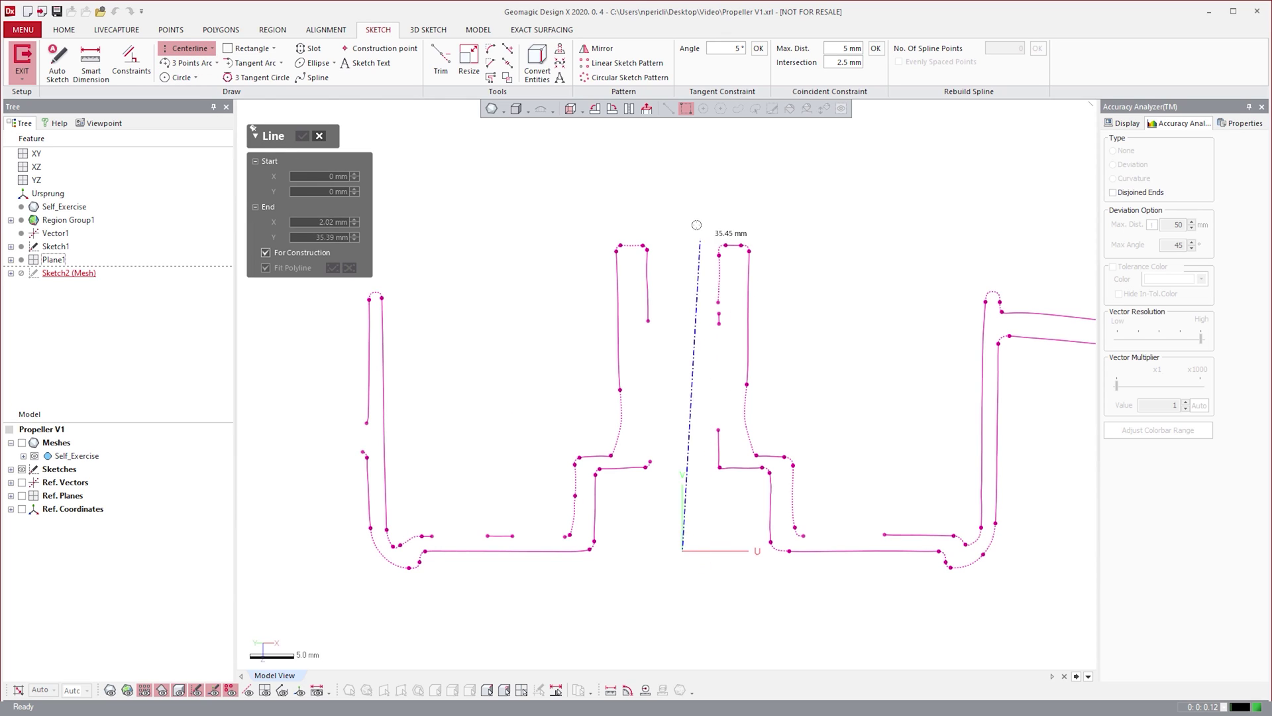
pyautogui.click(681, 169)
pyautogui.press('Escape')
# Fit a solid line to the inner-side polyline of the hub's left outer wall
pyautogui.click(211, 48)
pyautogui.click(177, 62)
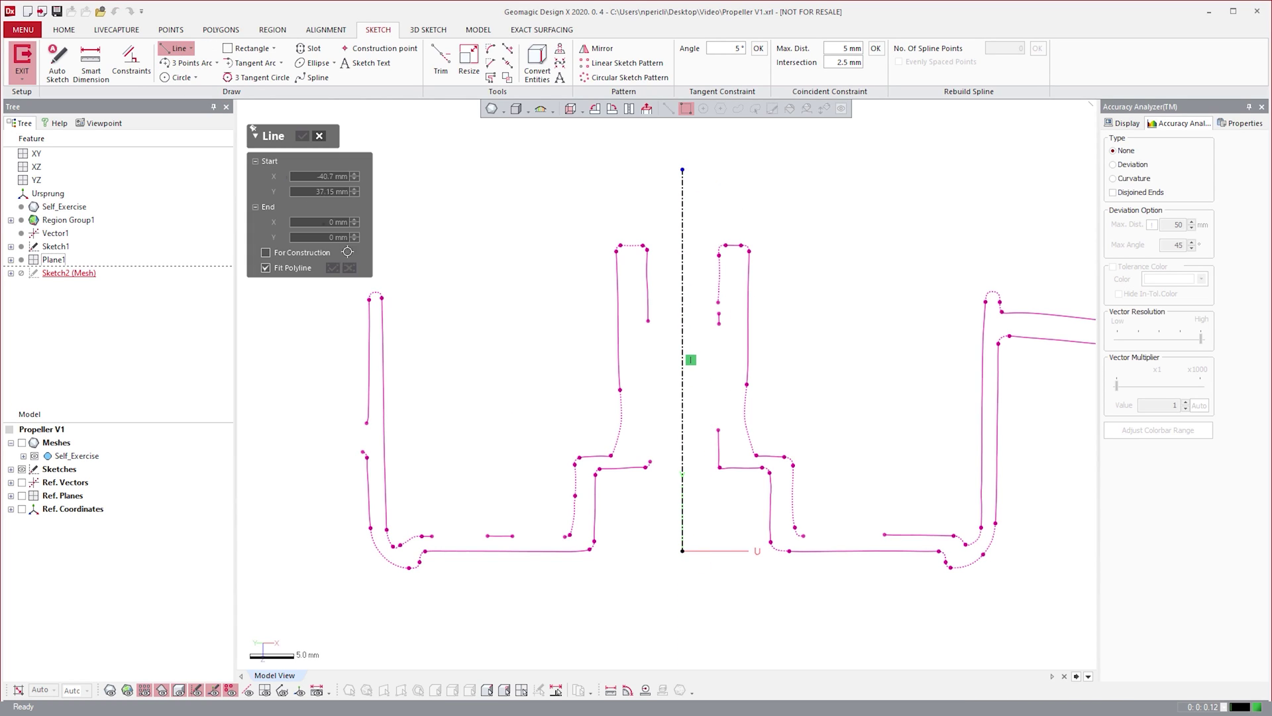
pyautogui.click(384, 303)
pyautogui.click(302, 135)
# Auto-sketch the left half's outer wall, horizontal base and vertical recess wall from their section polylines
pyautogui.click(56, 63)
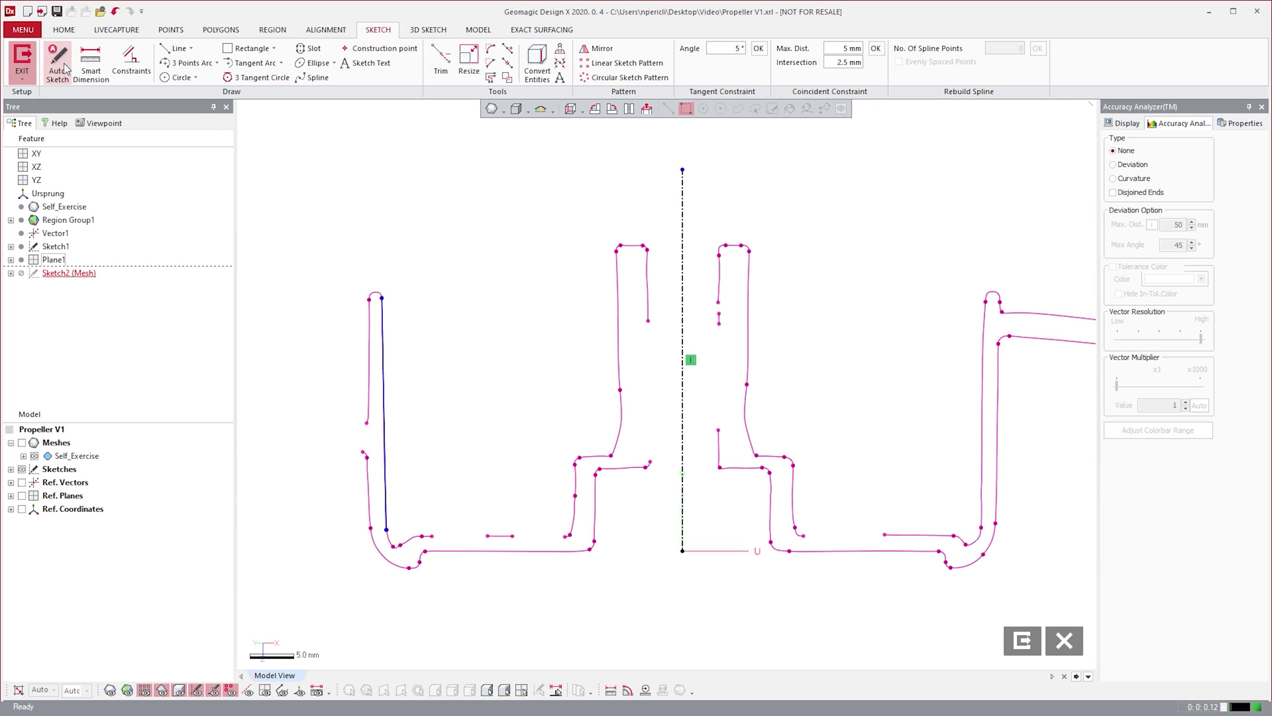
pyautogui.click(481, 550)
pyautogui.click(384, 518)
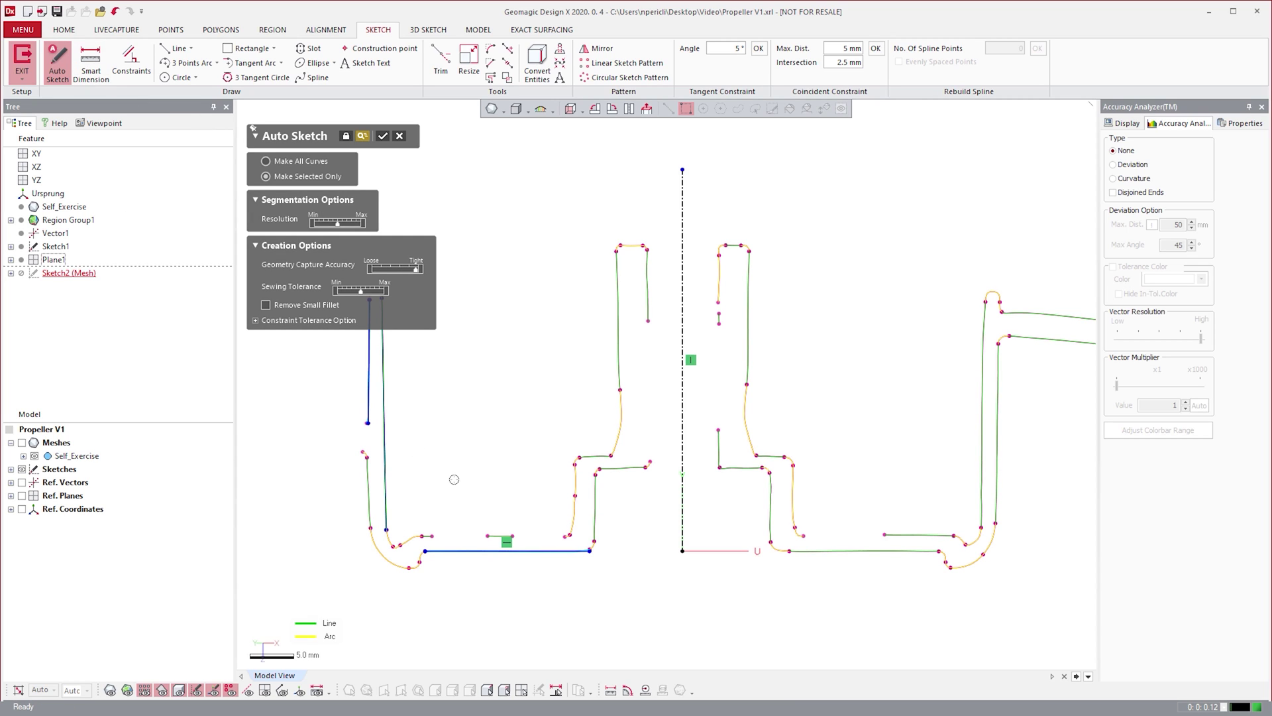
pyautogui.click(594, 504)
pyautogui.click(383, 135)
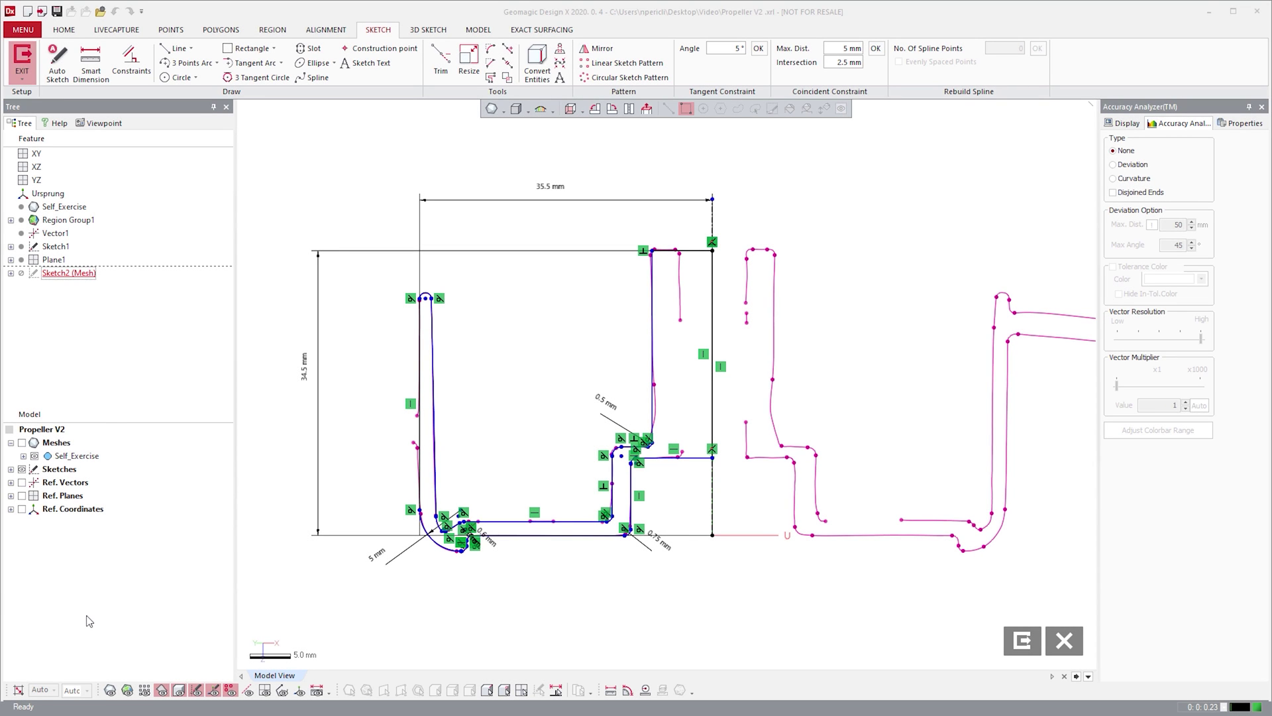
# Finish the hub profile sketch and revolve it 360° in one direction about the centerline as a solid
pyautogui.click(1021, 641)
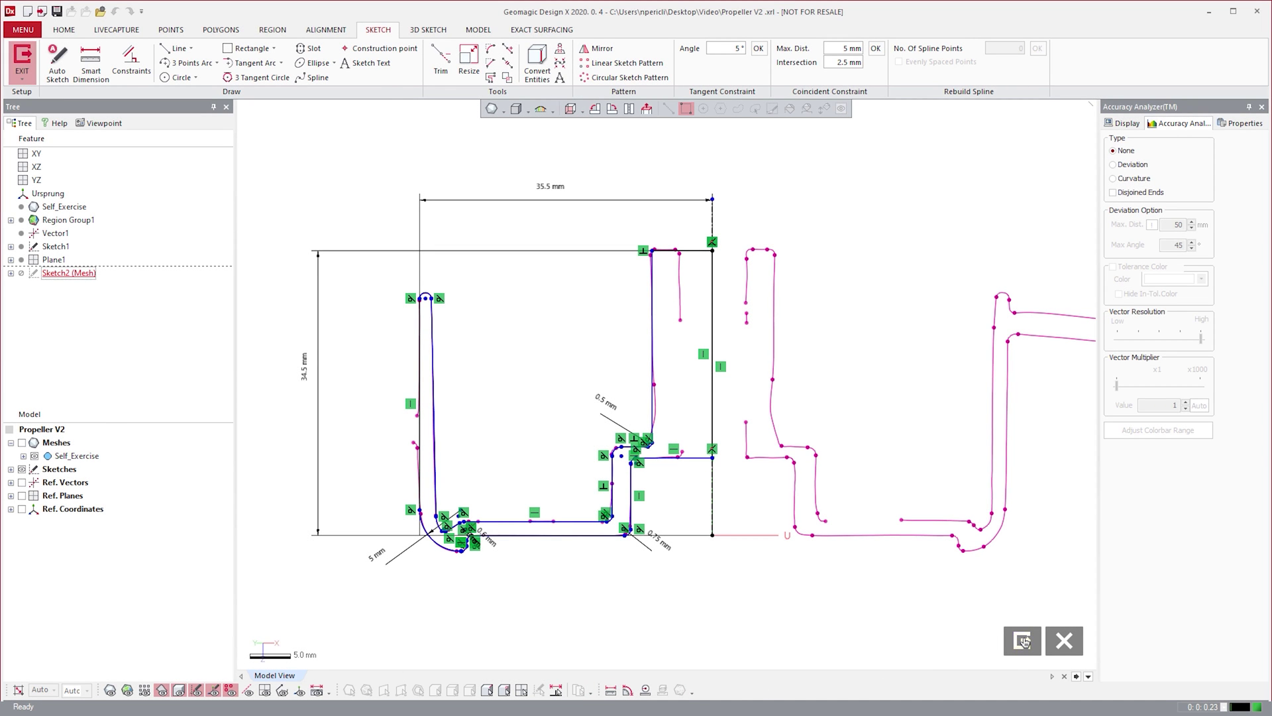
pyautogui.click(530, 61)
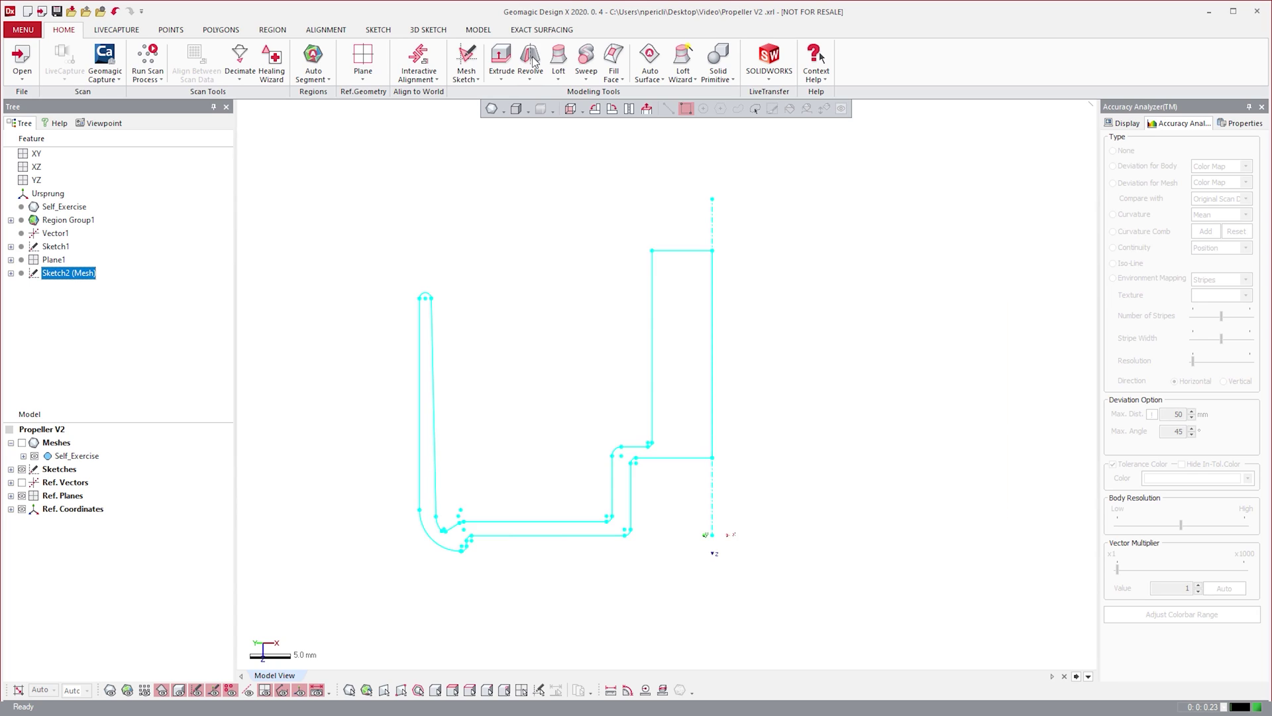
pyautogui.moveTo(613, 311); pyautogui.dragTo(642, 347, button='right')
pyautogui.scroll(-2, 642, 347)
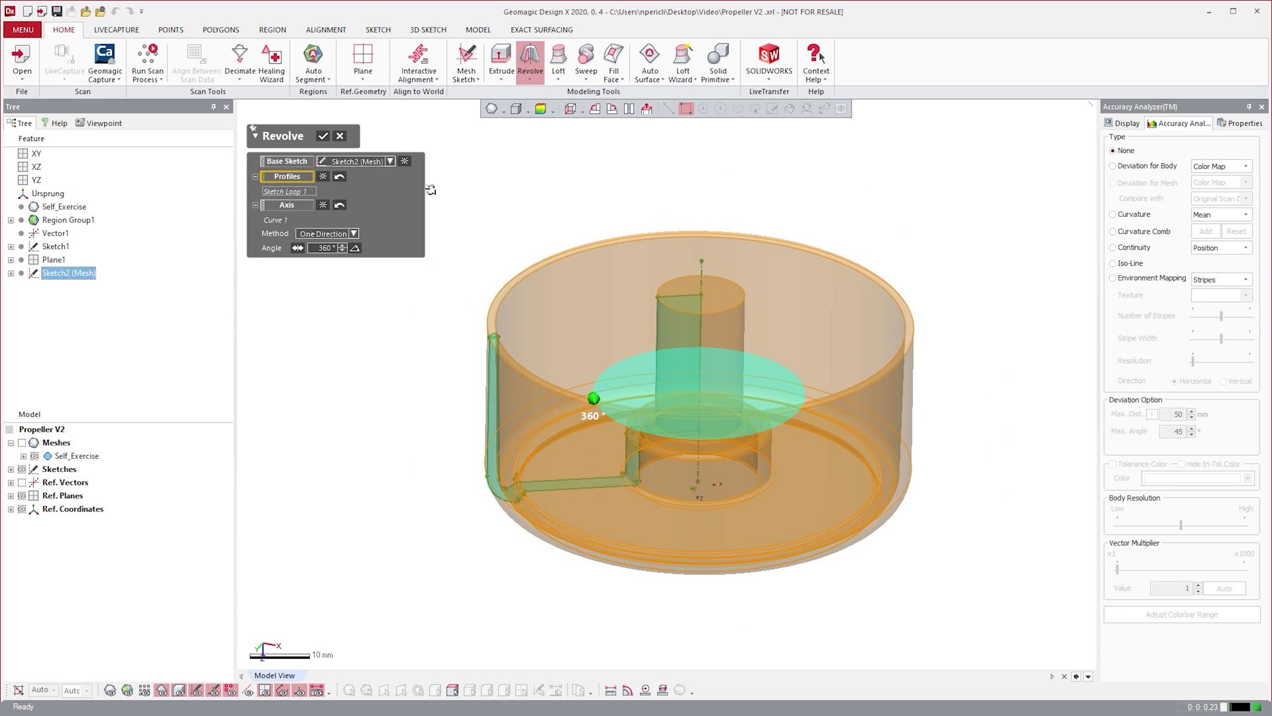
pyautogui.click(323, 137)
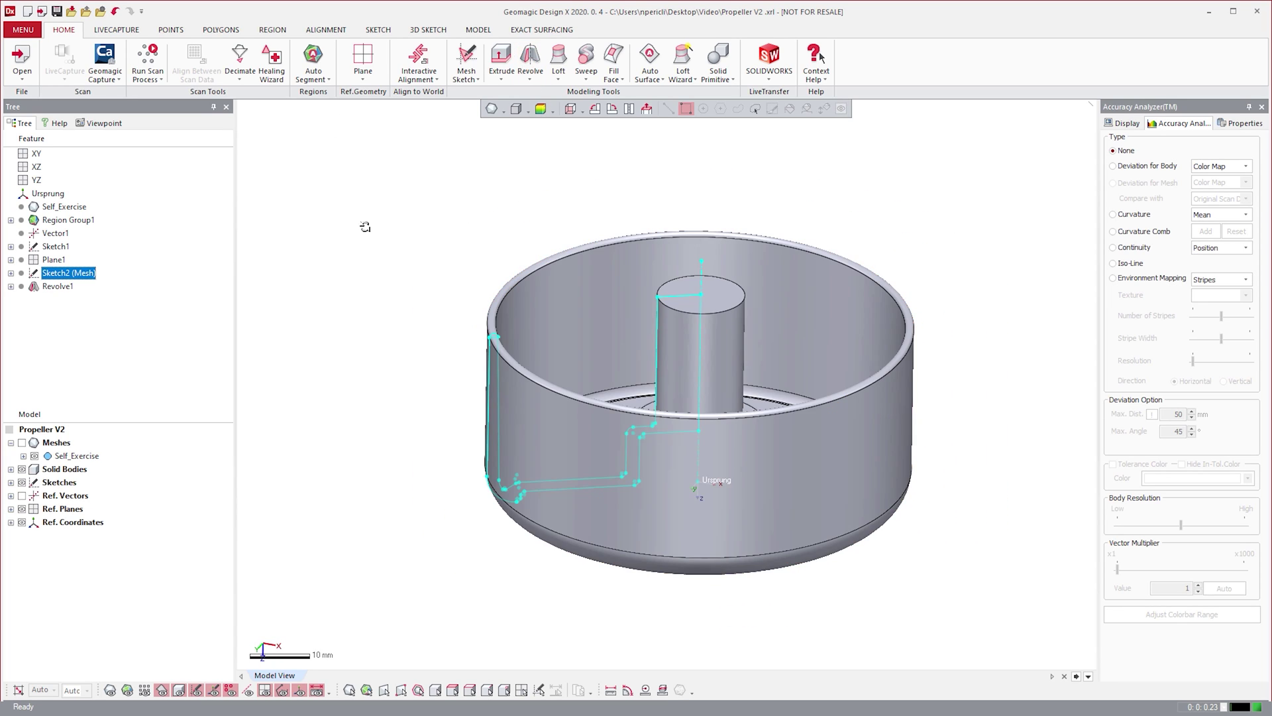
# Display the scan mesh over the revolved hub to compare the two
pyautogui.click(23, 442)
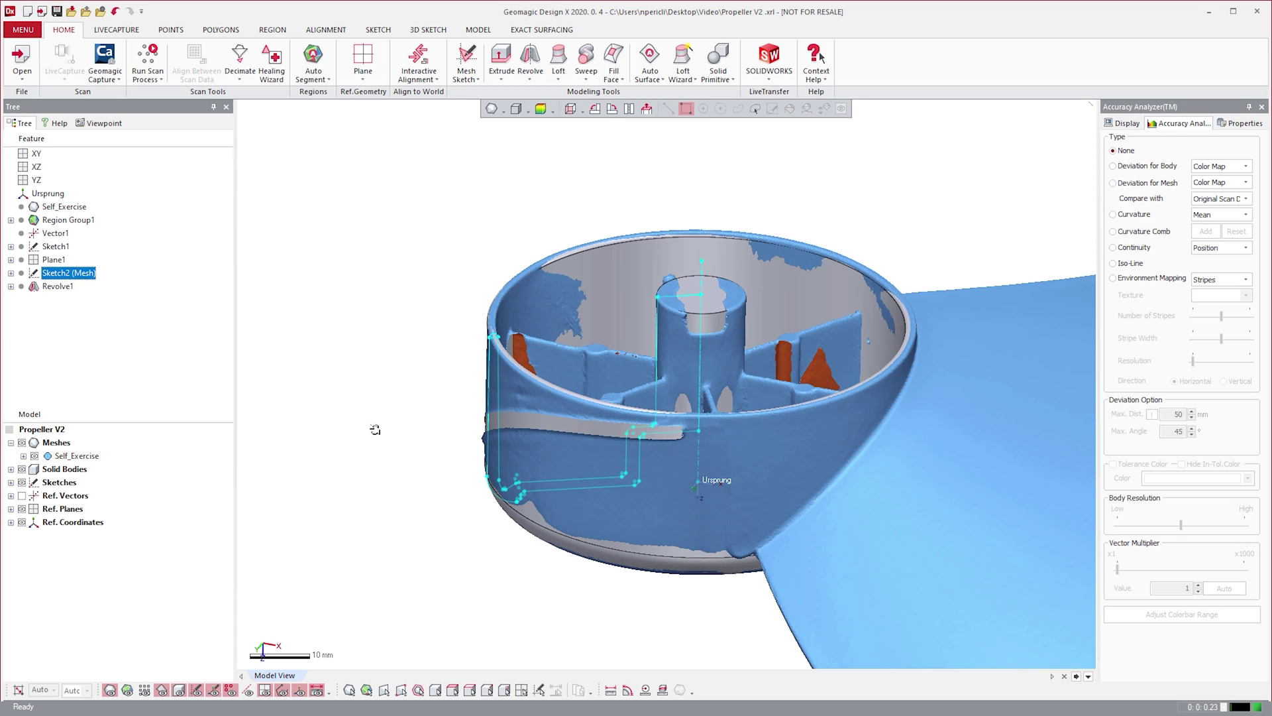
pyautogui.click(374, 429)
pyautogui.moveTo(375, 429)
pyautogui.mouseDown(button='right')
pyautogui.moveTo(400, 424)
pyautogui.moveTo(292, 404)
pyautogui.moveTo(406, 310)
pyautogui.mouseUp(button='right')
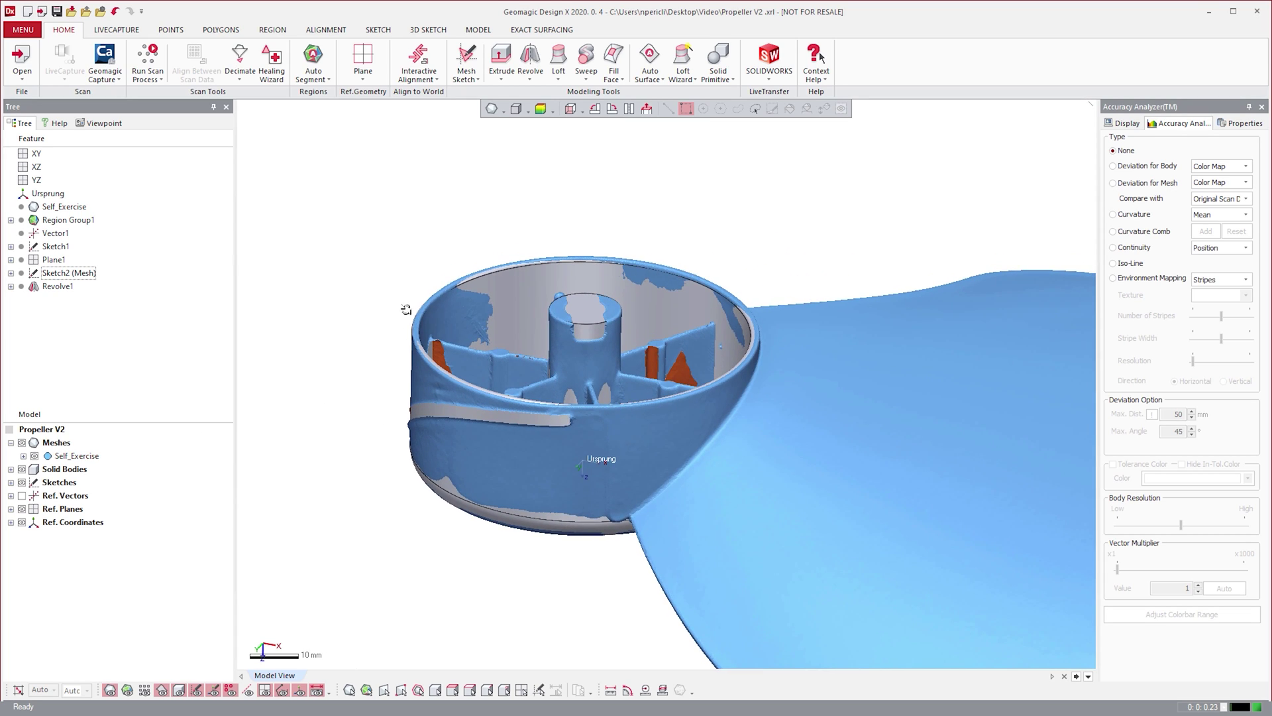
# Examine the hub's body deviation color map inside and outside, and switch the deviation display off
pyautogui.click(36, 456)
pyautogui.click(35, 456)
pyautogui.click(1113, 167)
pyautogui.moveTo(861, 244); pyautogui.dragTo(954, 224, button='middle')
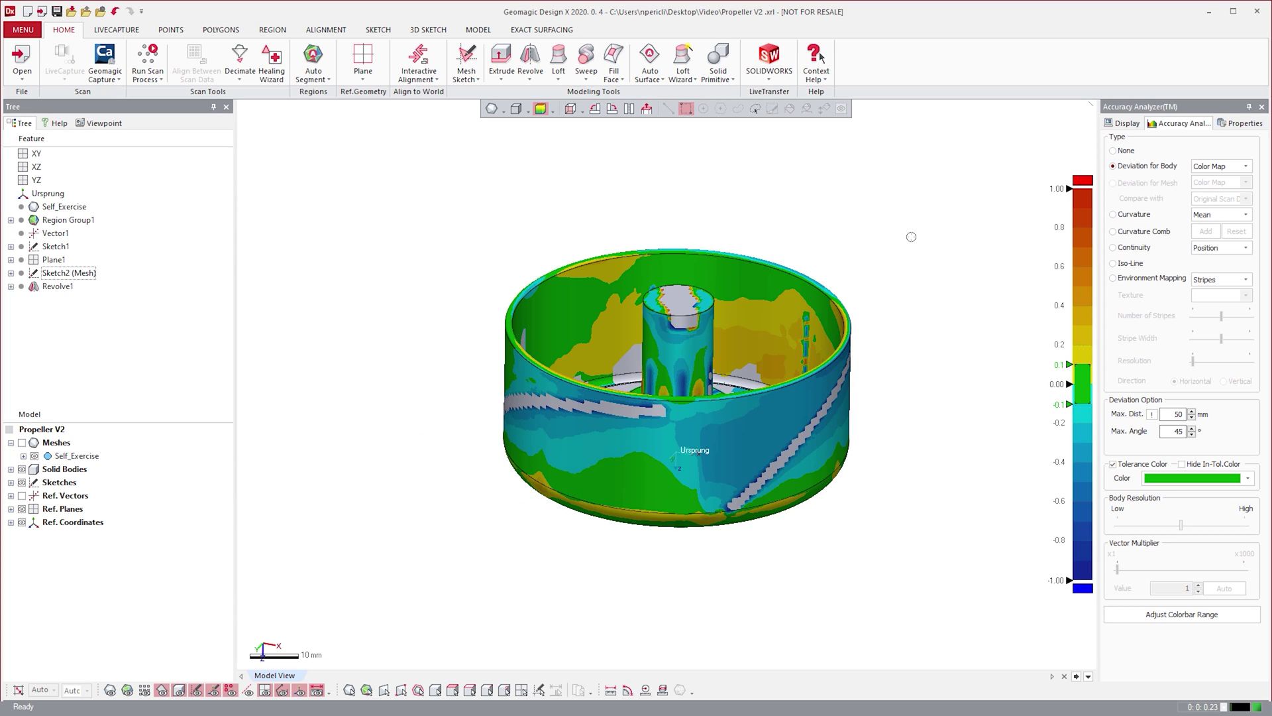
pyautogui.moveTo(895, 230); pyautogui.dragTo(872, 310, button='right')
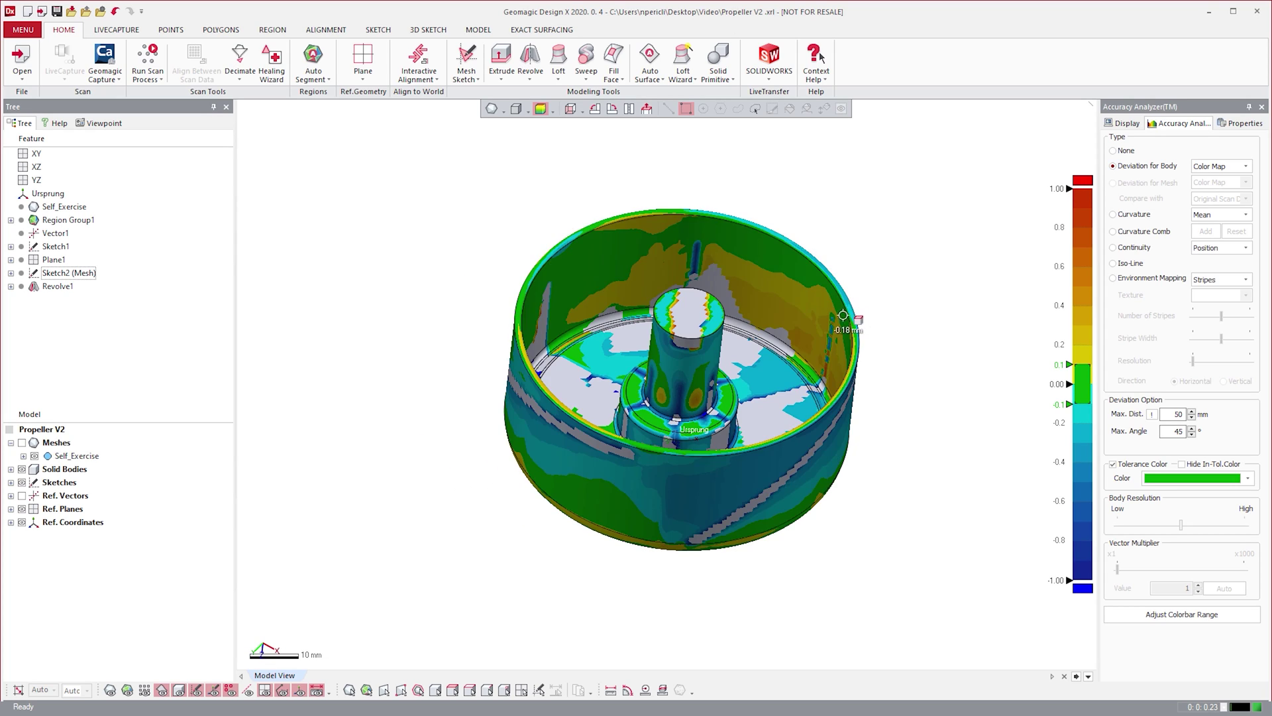
pyautogui.scroll(3, 637, 364)
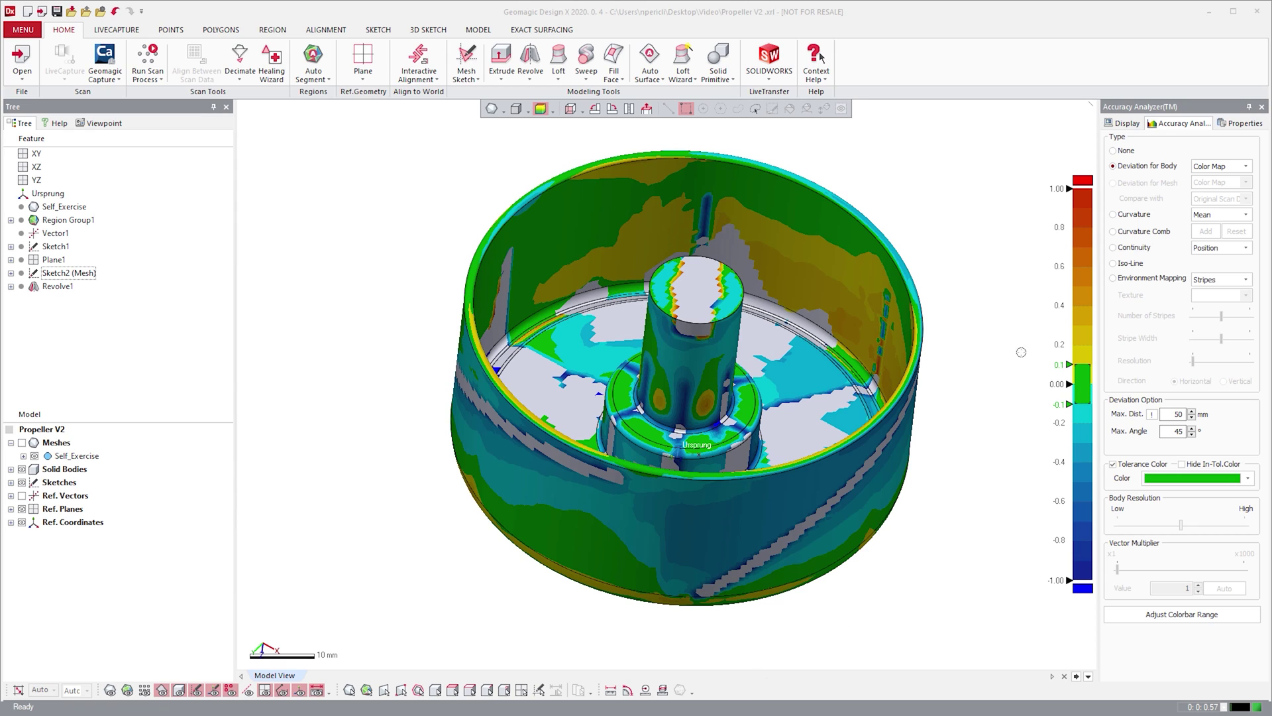
pyautogui.click(1113, 151)
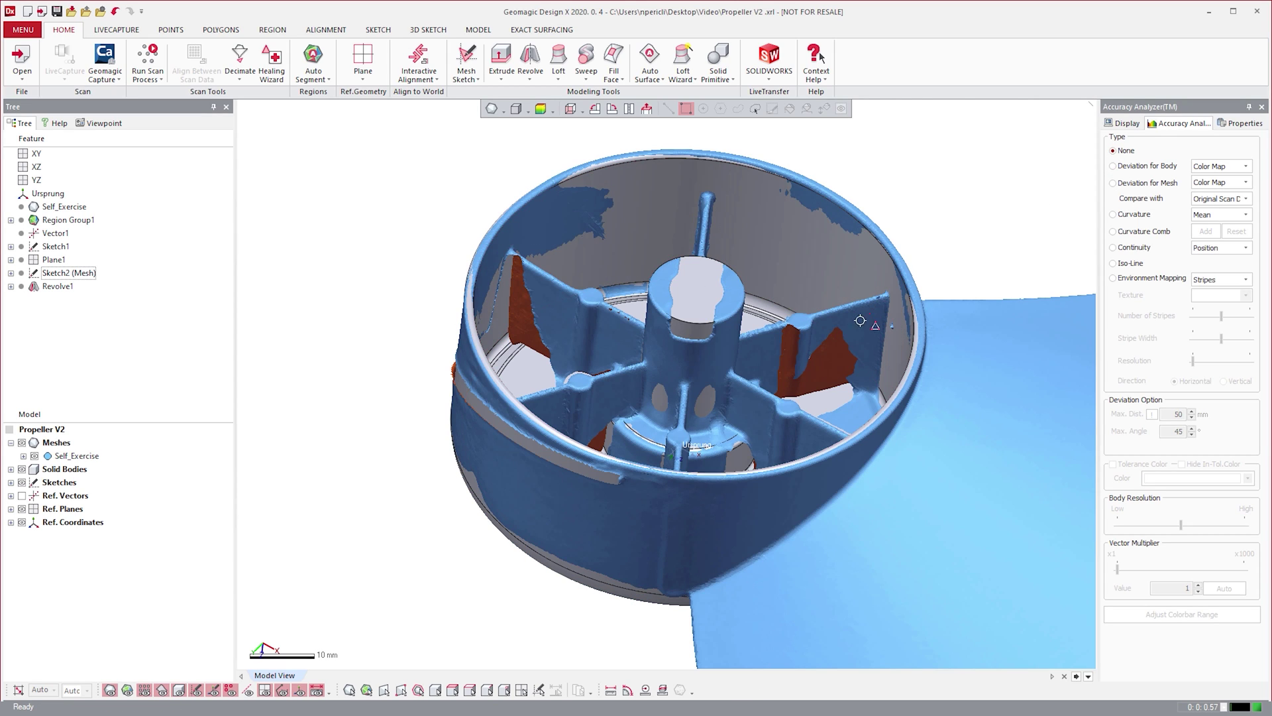
# Hide the solid bodies and display the segmented regions on the scan mesh
pyautogui.scroll(-4, 828, 341)
pyautogui.keyDown('ctrl'); pyautogui.moveTo(639, 396); pyautogui.dragTo(489, 341, button='right'); pyautogui.keyUp('ctrl')
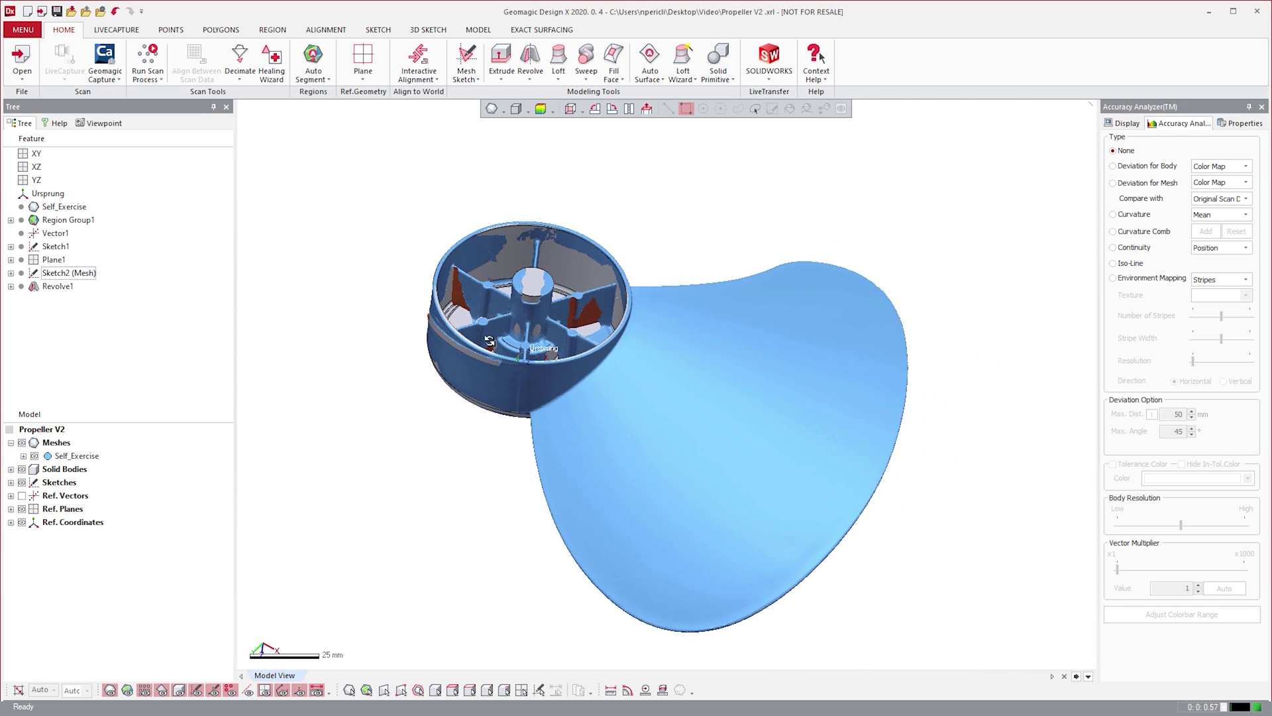
pyautogui.click(22, 469)
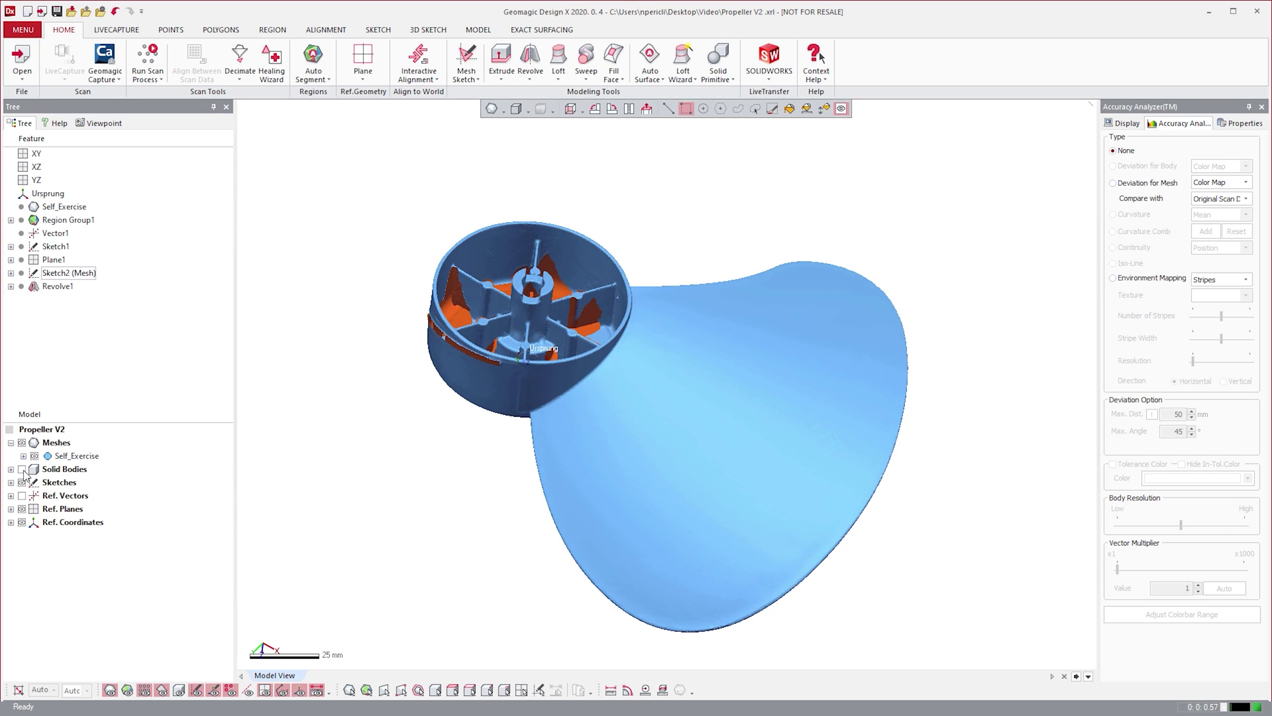
pyautogui.click(820, 58)
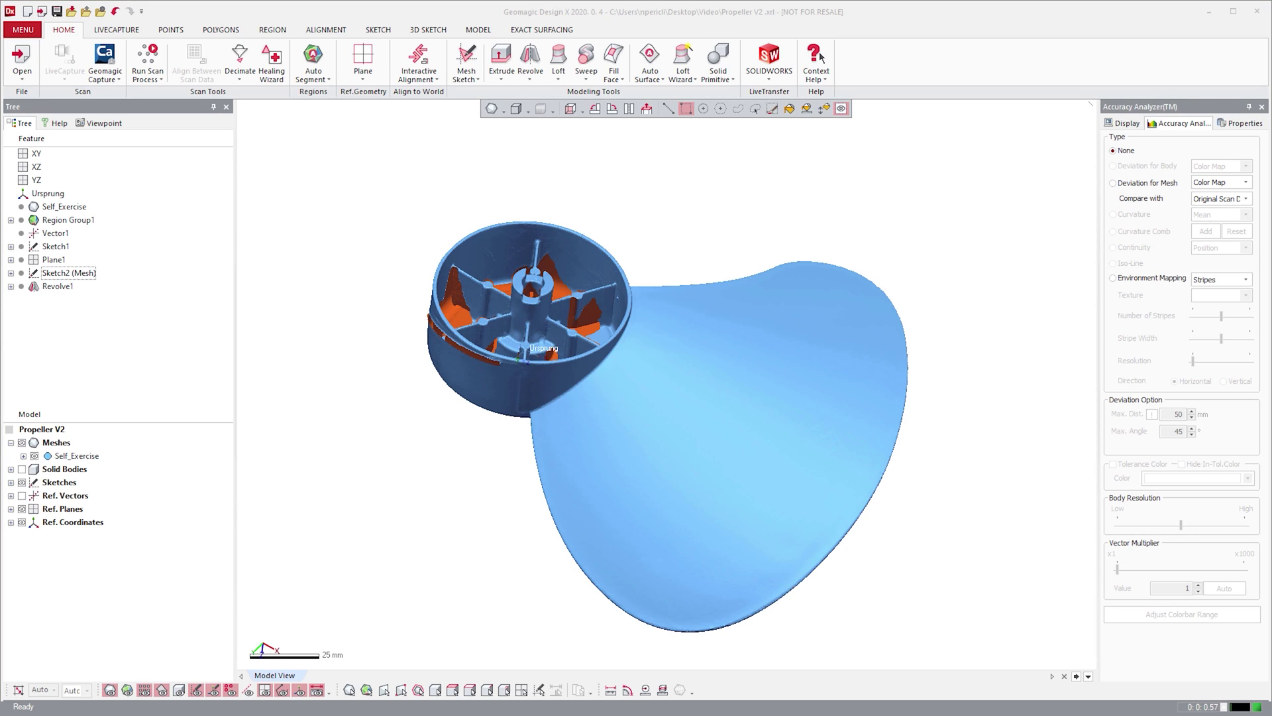
pyautogui.moveTo(740, 442); pyautogui.dragTo(670, 367, button='right')
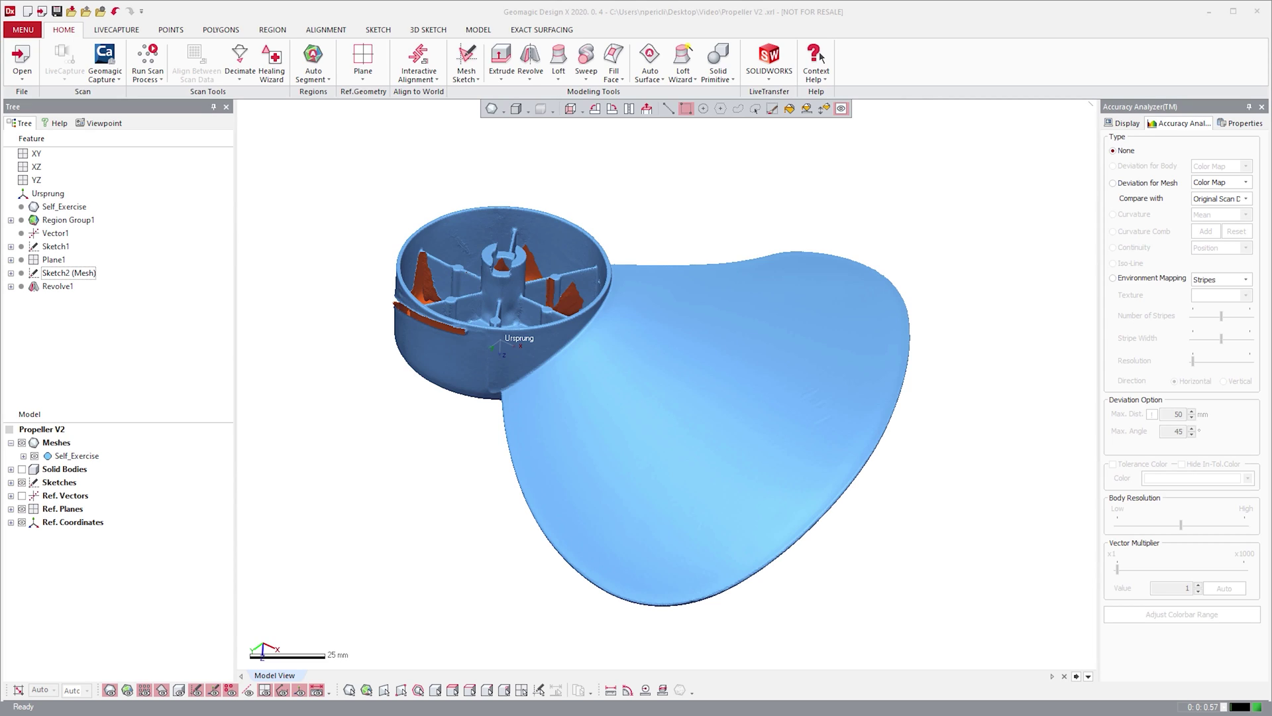
pyautogui.click(128, 691)
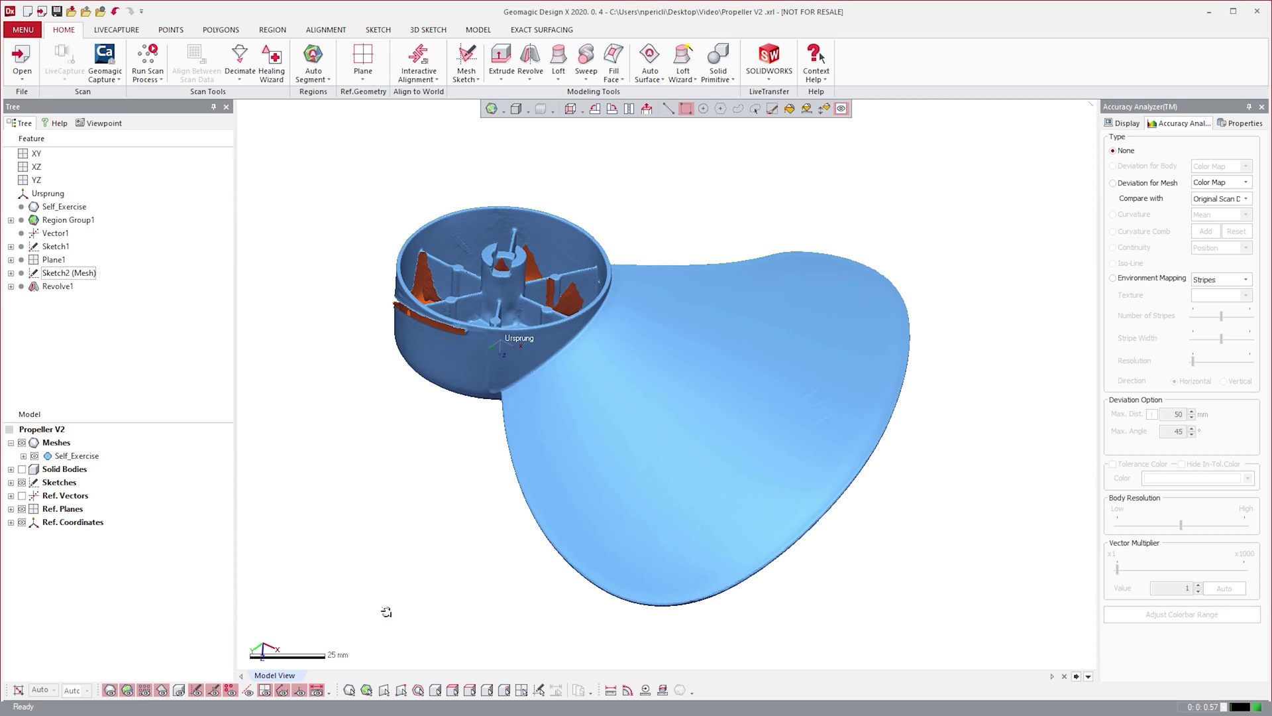
# Examine the segmented regions on the hub and on both sides of the propeller blade
pyautogui.moveTo(386, 611); pyautogui.dragTo(451, 608, button='right')
pyautogui.keyDown('ctrl'); pyautogui.moveTo(428, 519); pyautogui.dragTo(576, 519, button='right'); pyautogui.keyUp('ctrl')
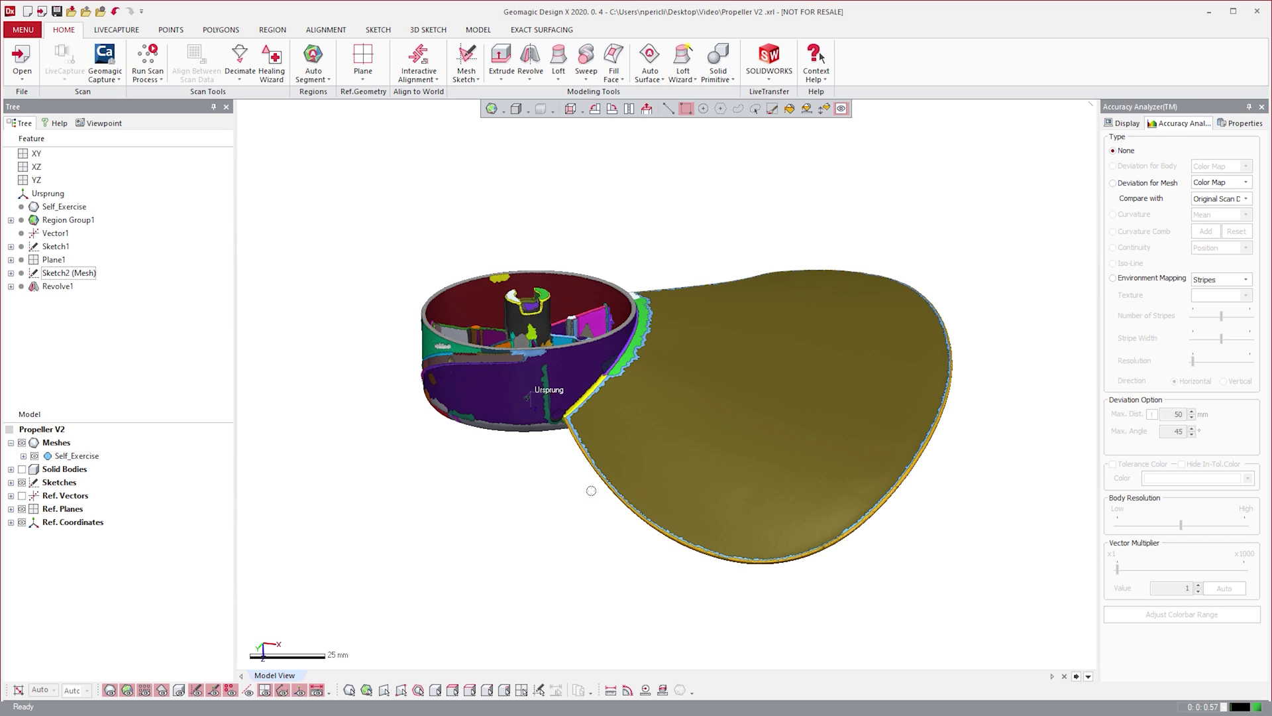
pyautogui.scroll(3, 591, 491)
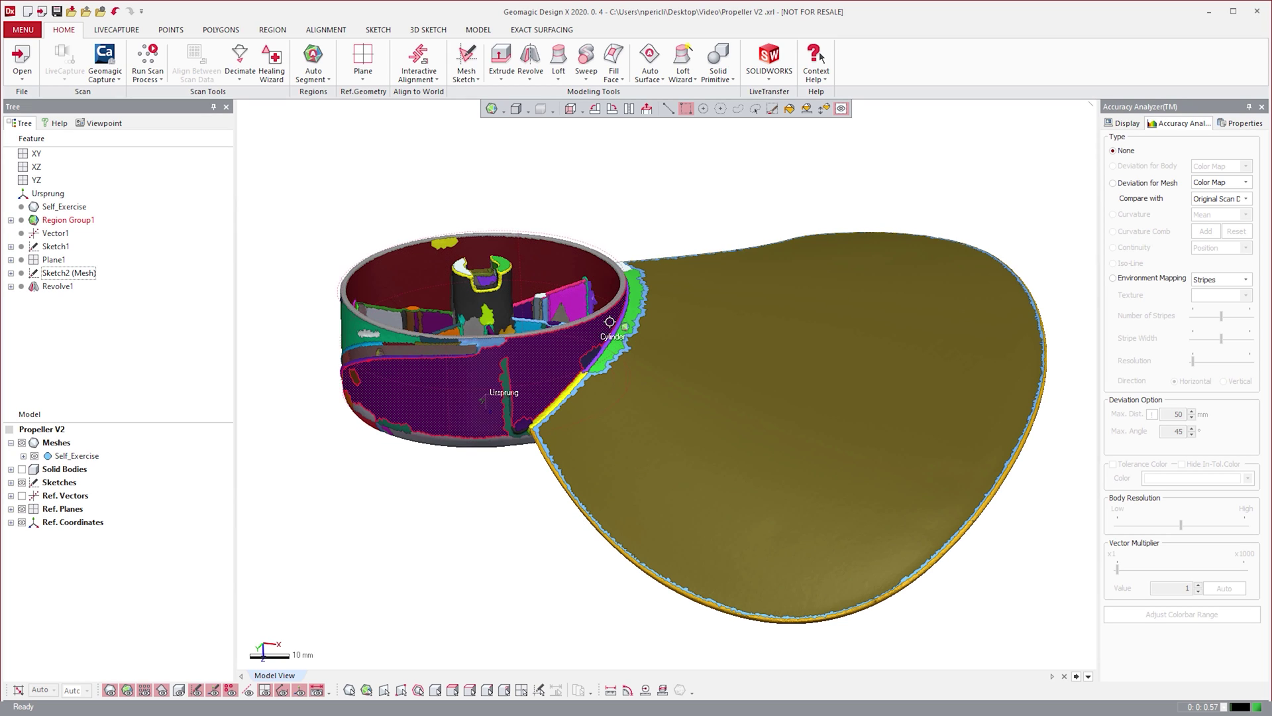
pyautogui.scroll(-1, 662, 392)
pyautogui.moveTo(639, 479); pyautogui.dragTo(623, 199, button='right')
pyautogui.moveTo(644, 544); pyautogui.dragTo(605, 318, button='right')
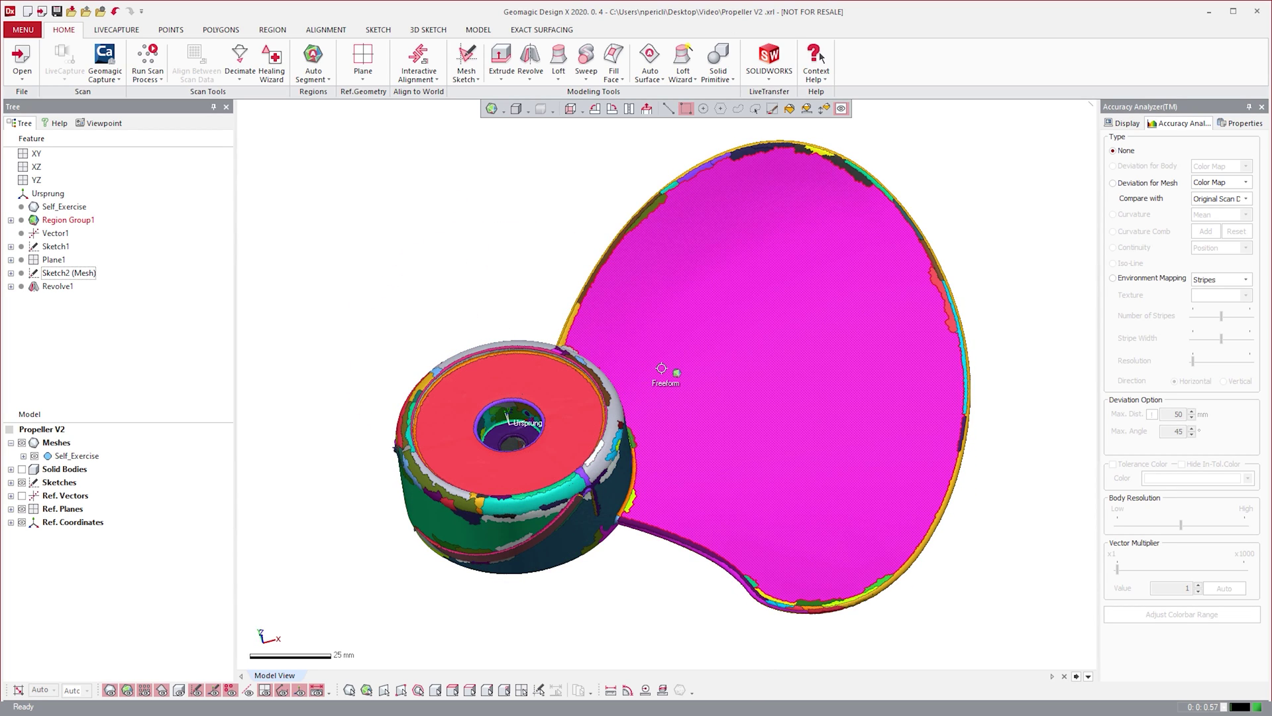
pyautogui.moveTo(661, 369); pyautogui.dragTo(551, 343, button='right')
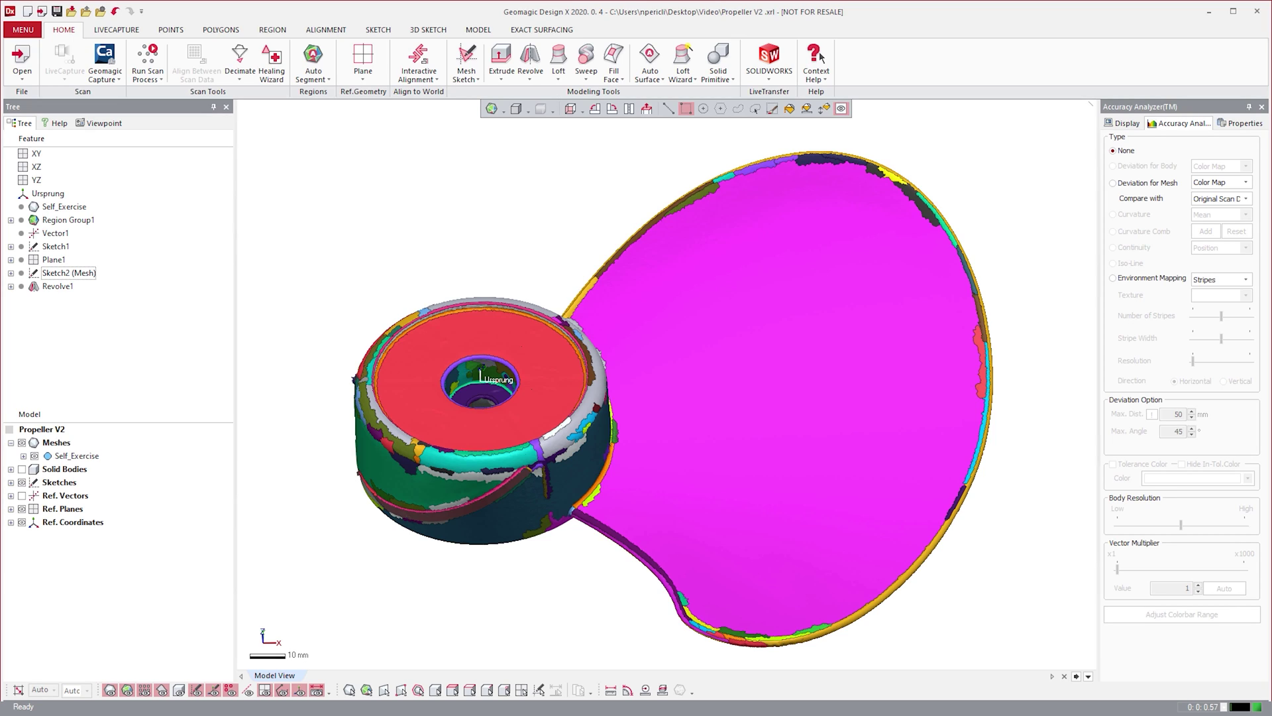
# Fit a freeform Mesh Fit surface to the large magenta blade region with 0.05 mm allowable deviation
pyautogui.click(477, 30)
pyautogui.click(325, 60)
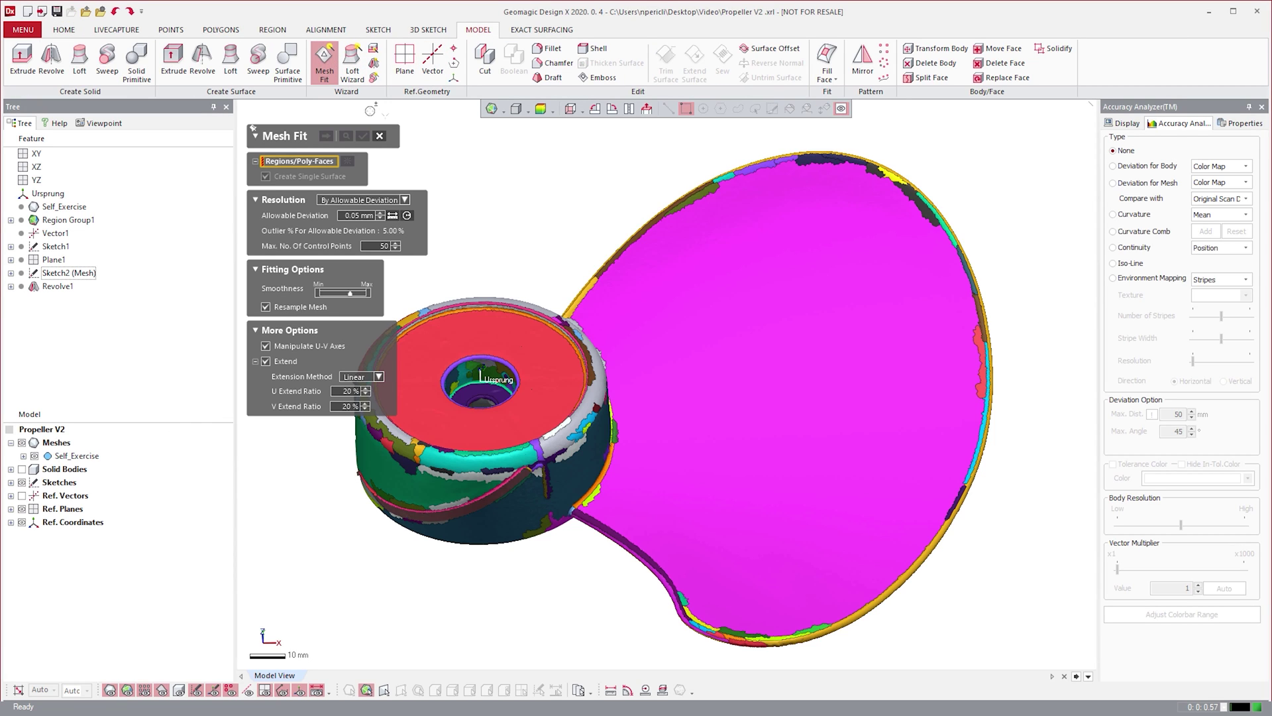
pyautogui.click(656, 339)
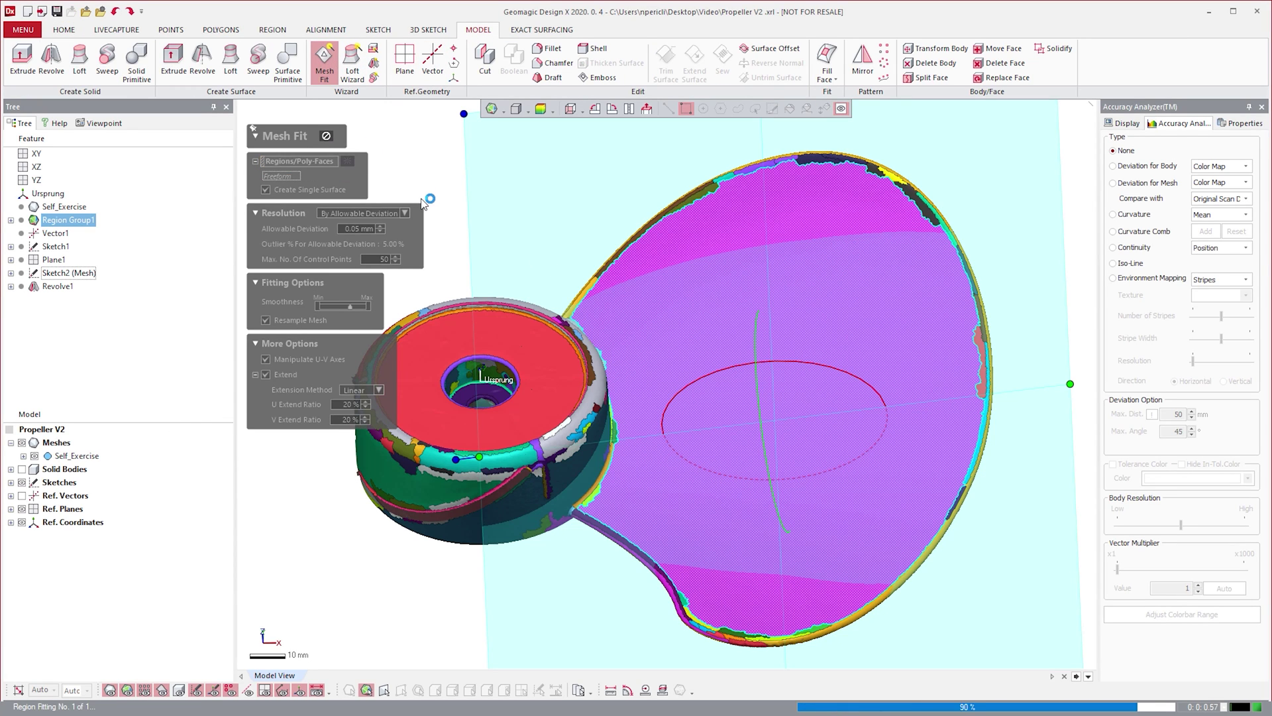
pyautogui.scroll(-4, 540, 327)
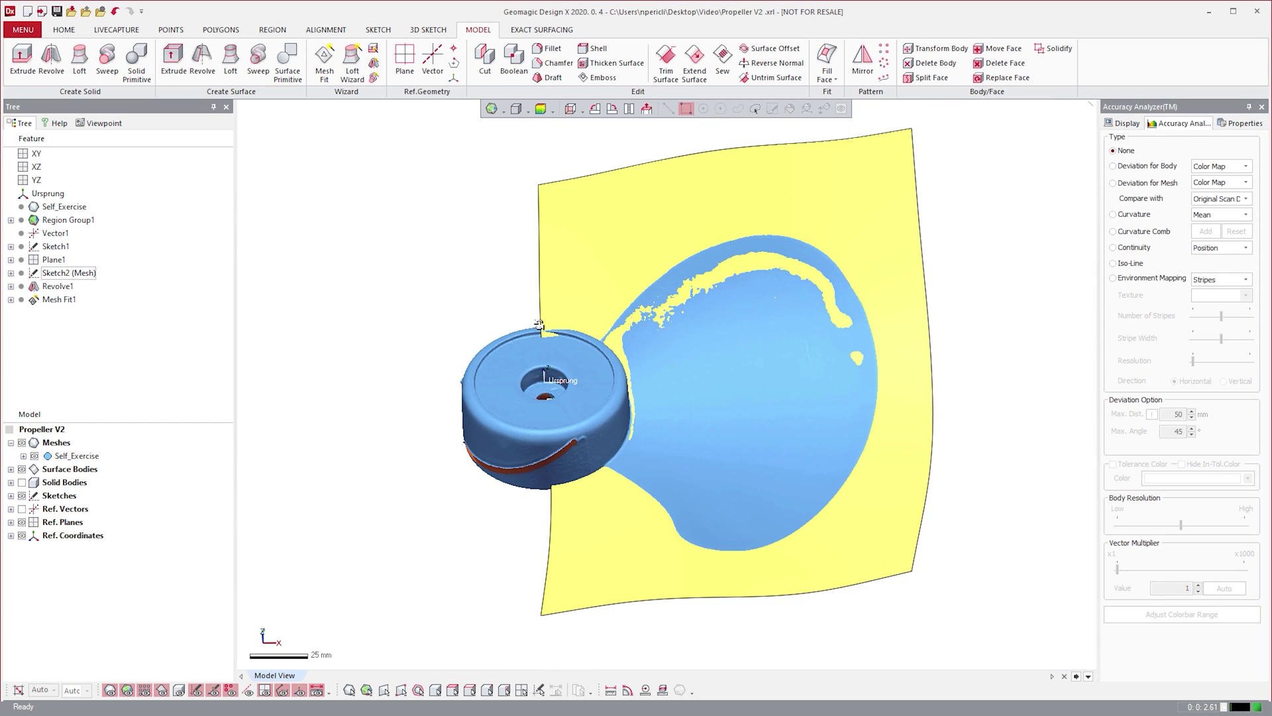
# Fit a second Mesh Fit surface to the large region on the opposite side of the blade
pyautogui.moveTo(539, 460); pyautogui.dragTo(587, 312, button='right')
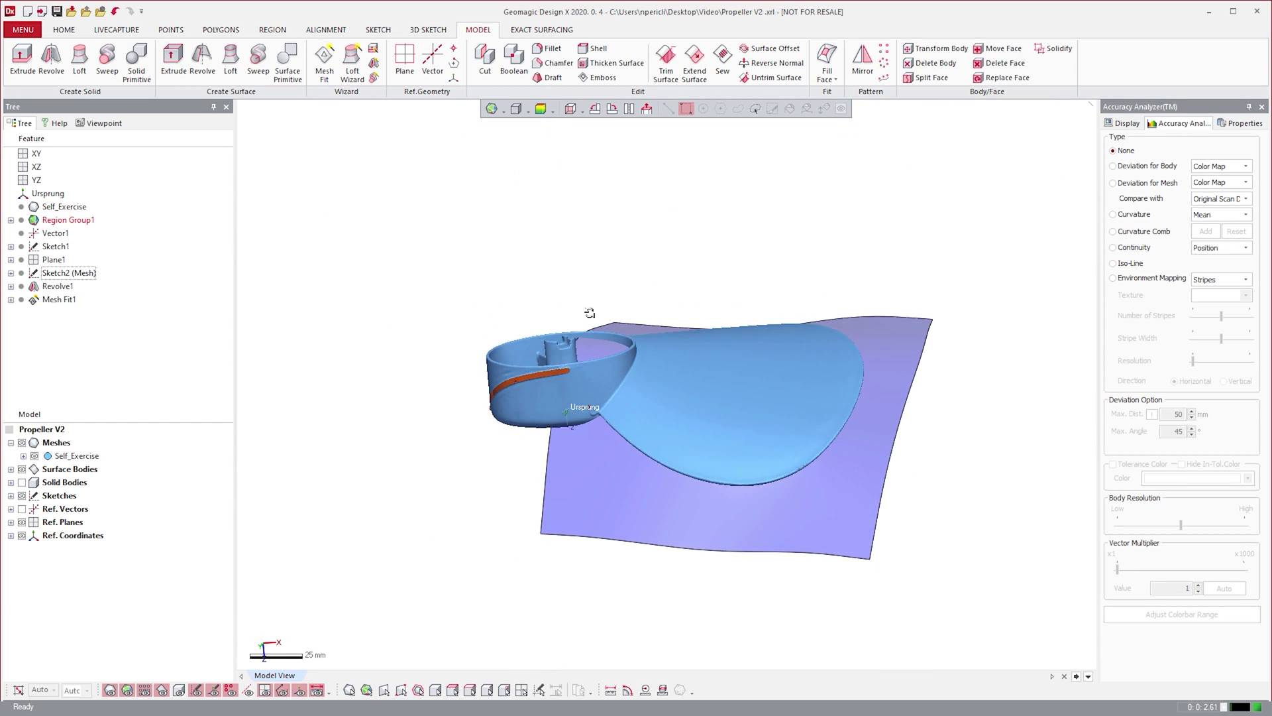
pyautogui.click(325, 60)
pyautogui.click(658, 346)
pyautogui.click(363, 136)
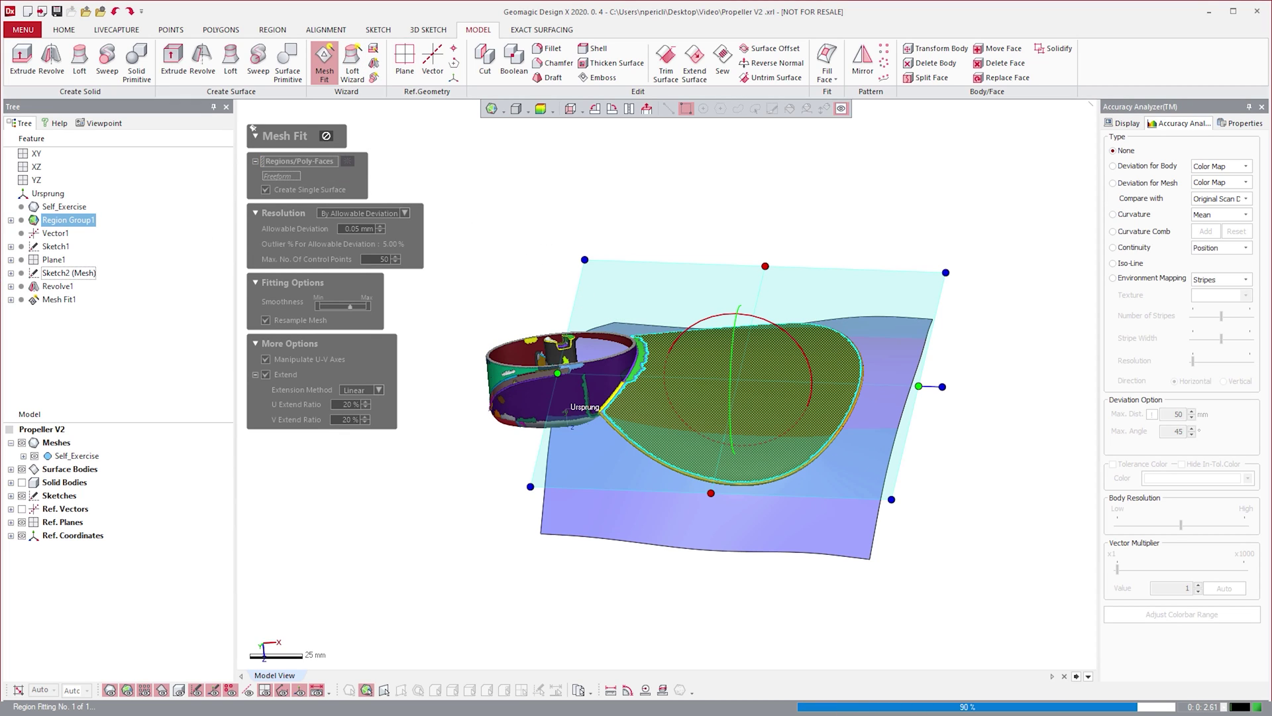
pyautogui.moveTo(455, 453); pyautogui.dragTo(381, 519, button='right')
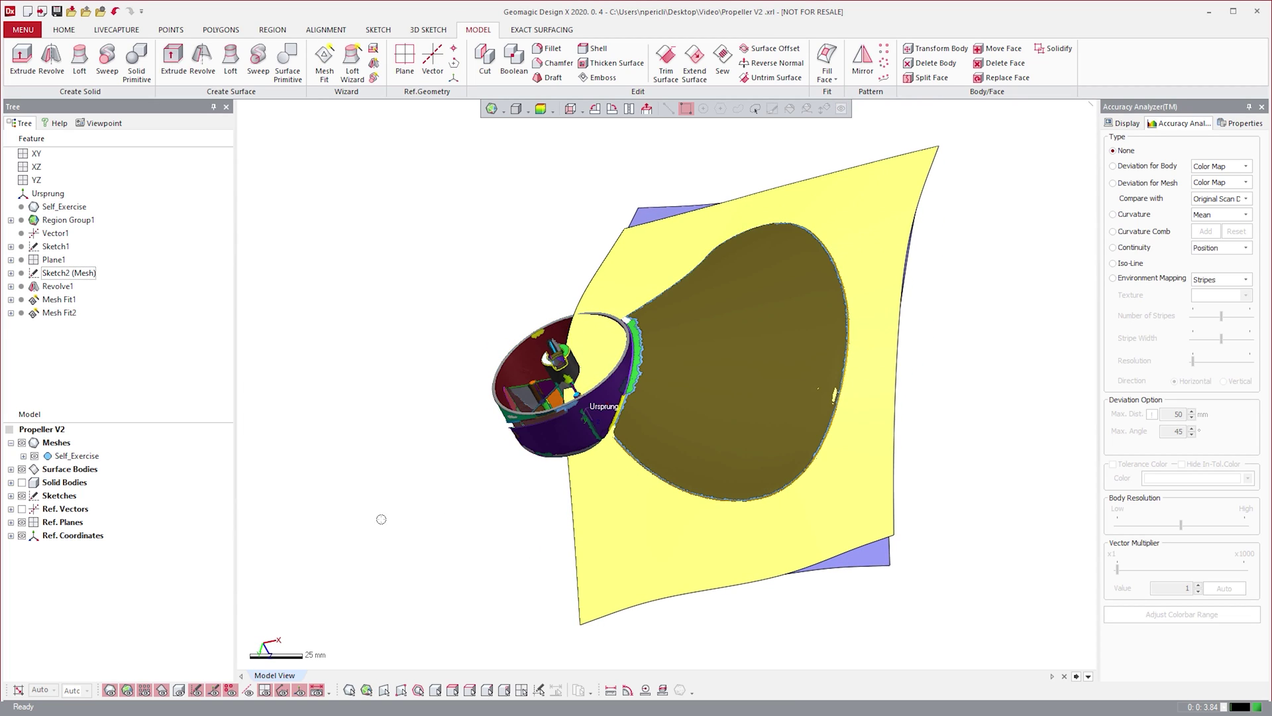
# Hide the surface bodies and switch off the region display on the scan mesh
pyautogui.click(92, 714)
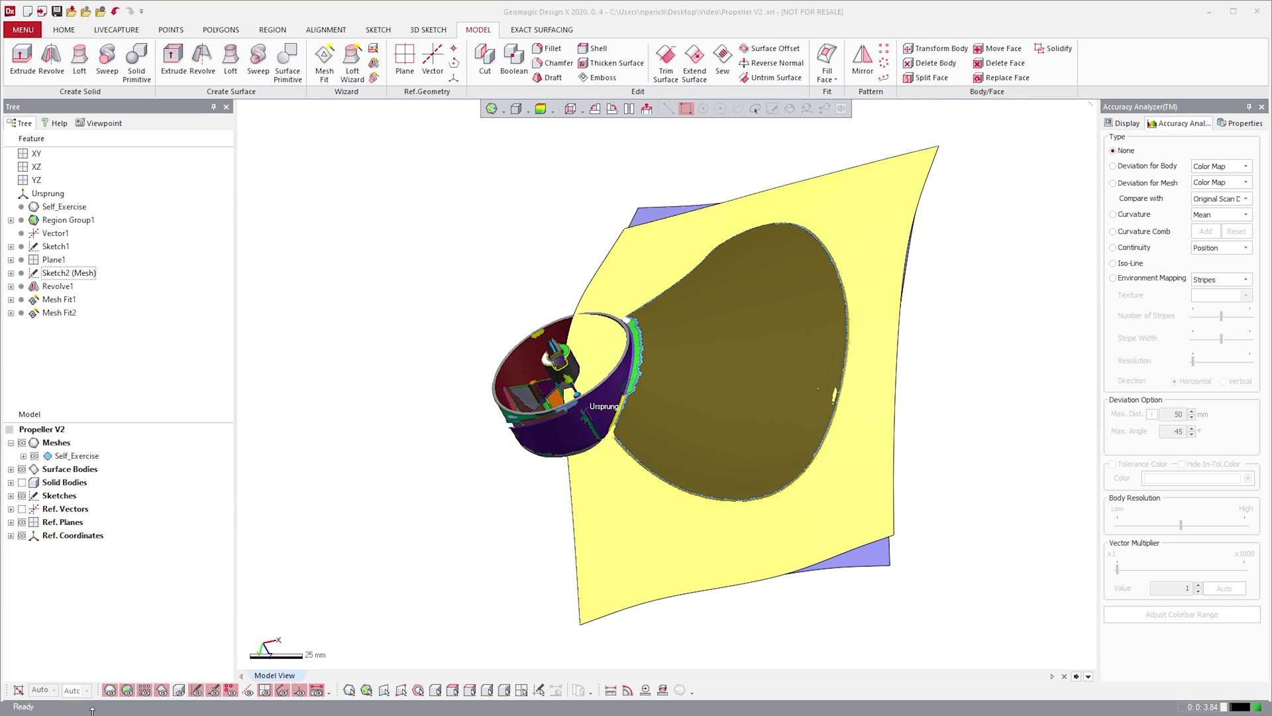
pyautogui.click(23, 469)
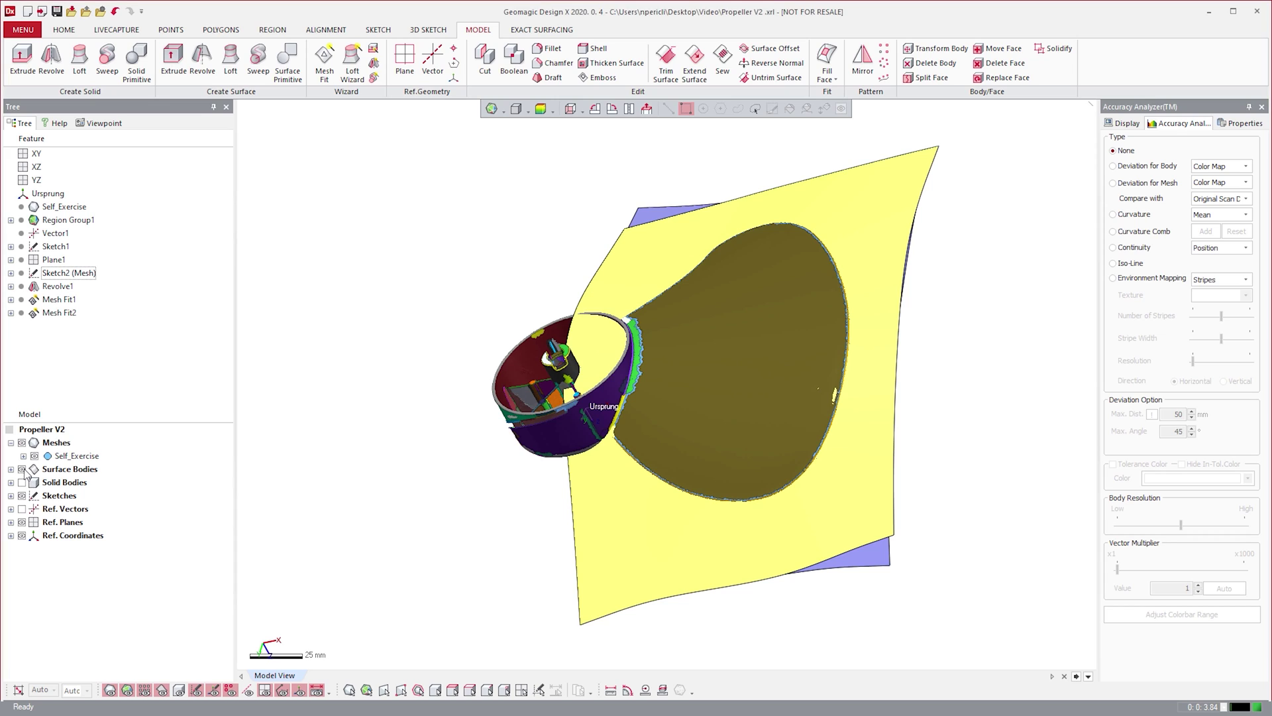
pyautogui.click(127, 690)
pyautogui.moveTo(348, 351); pyautogui.dragTo(445, 324, button='right')
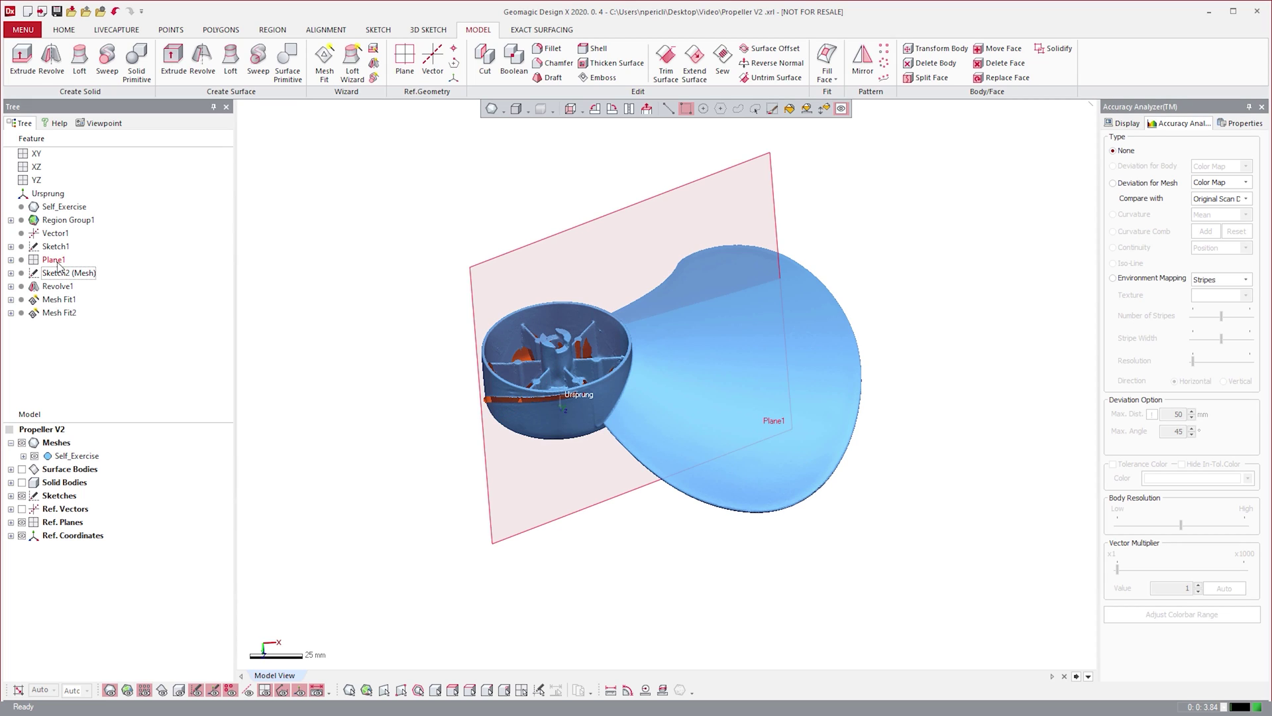
# Create a mesh sketch of the propeller on the XY plane using a 61.5 mm silhouette range
pyautogui.click(36, 155)
pyautogui.moveTo(352, 358); pyautogui.dragTo(528, 410, button='right')
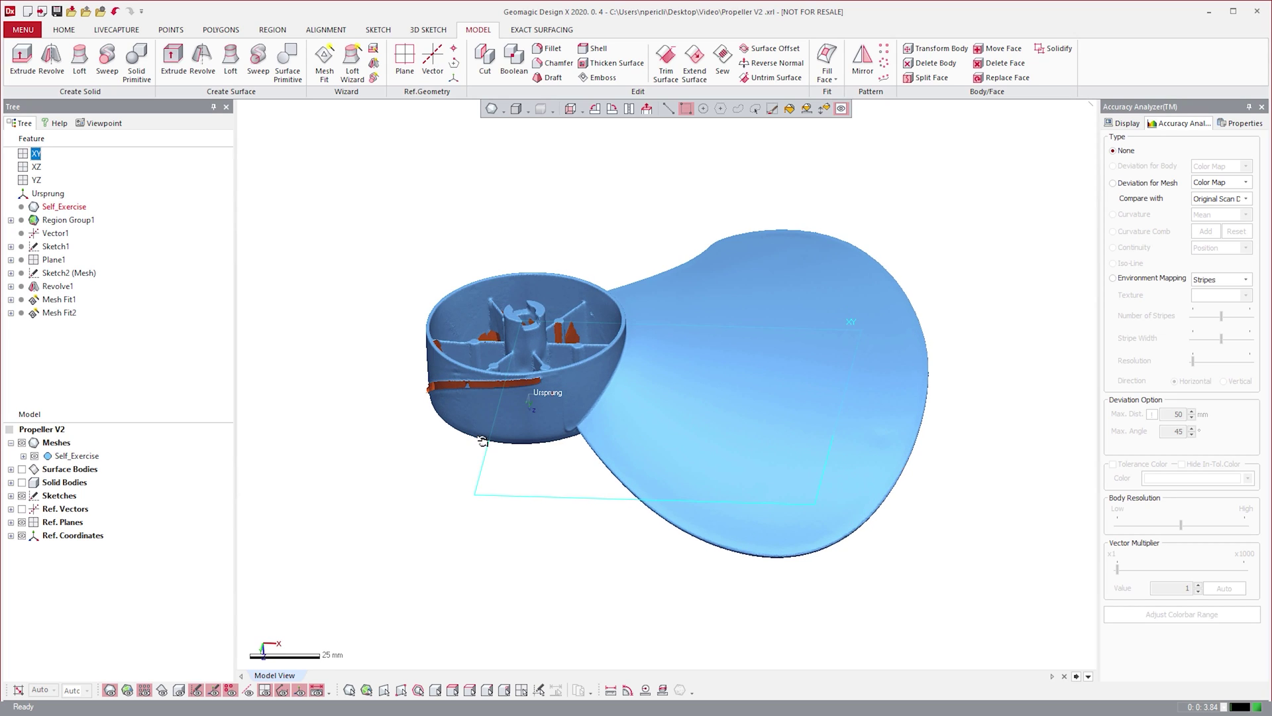
pyautogui.rightClick(502, 472)
pyautogui.click(518, 454)
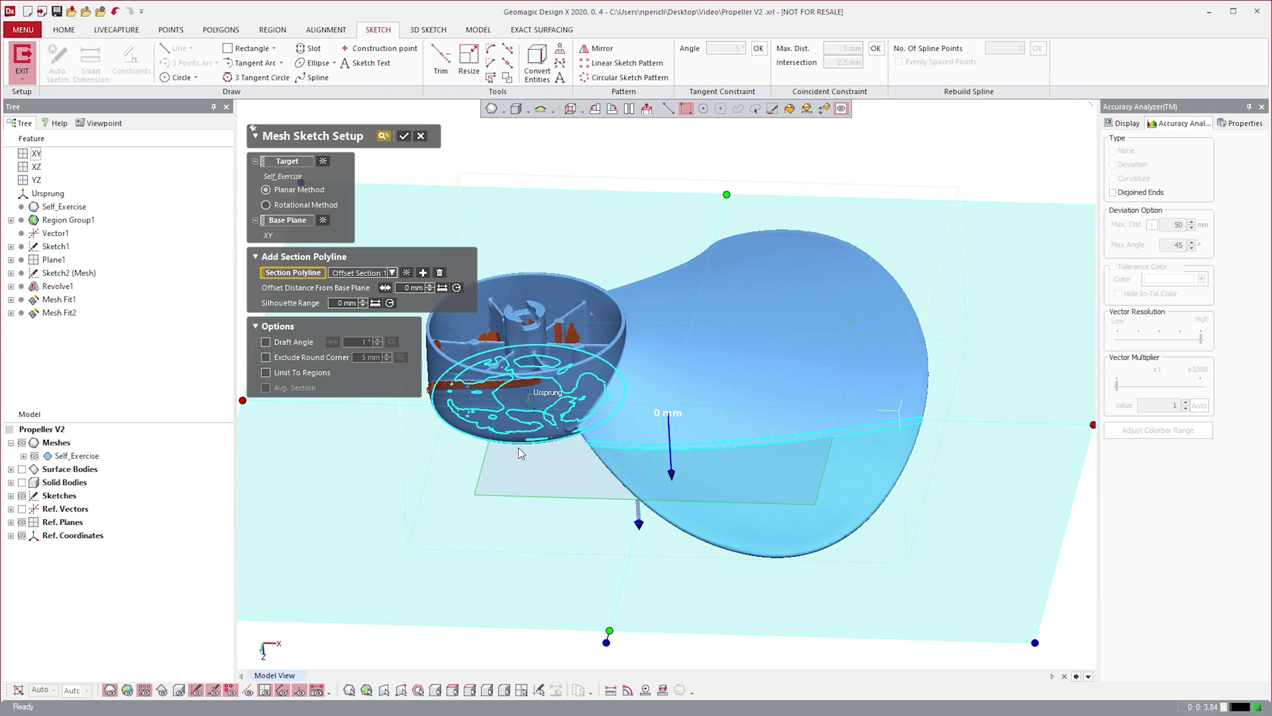
pyautogui.scroll(-2, 526, 450)
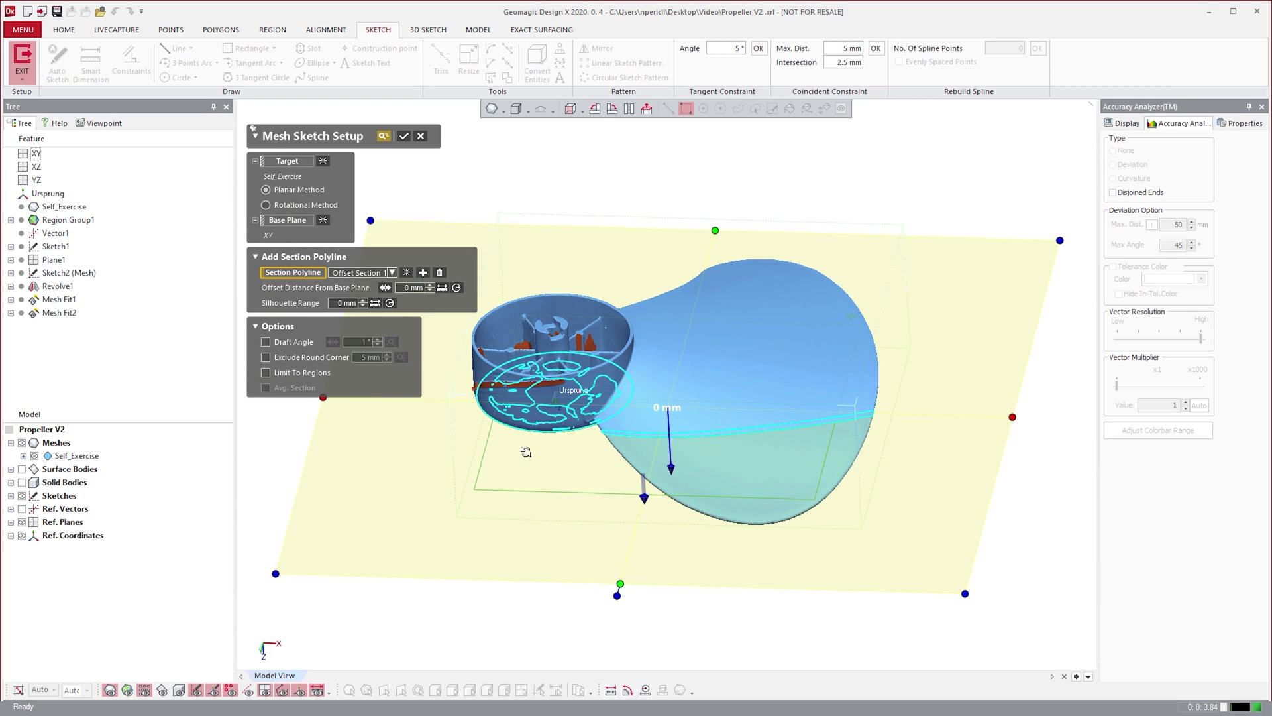
pyautogui.scroll(2, 682, 424)
pyautogui.moveTo(682, 424)
pyautogui.mouseDown(button='right')
pyautogui.moveTo(695, 322)
pyautogui.moveTo(667, 414)
pyautogui.mouseUp(button='right')
pyautogui.scroll(-1, 668, 414)
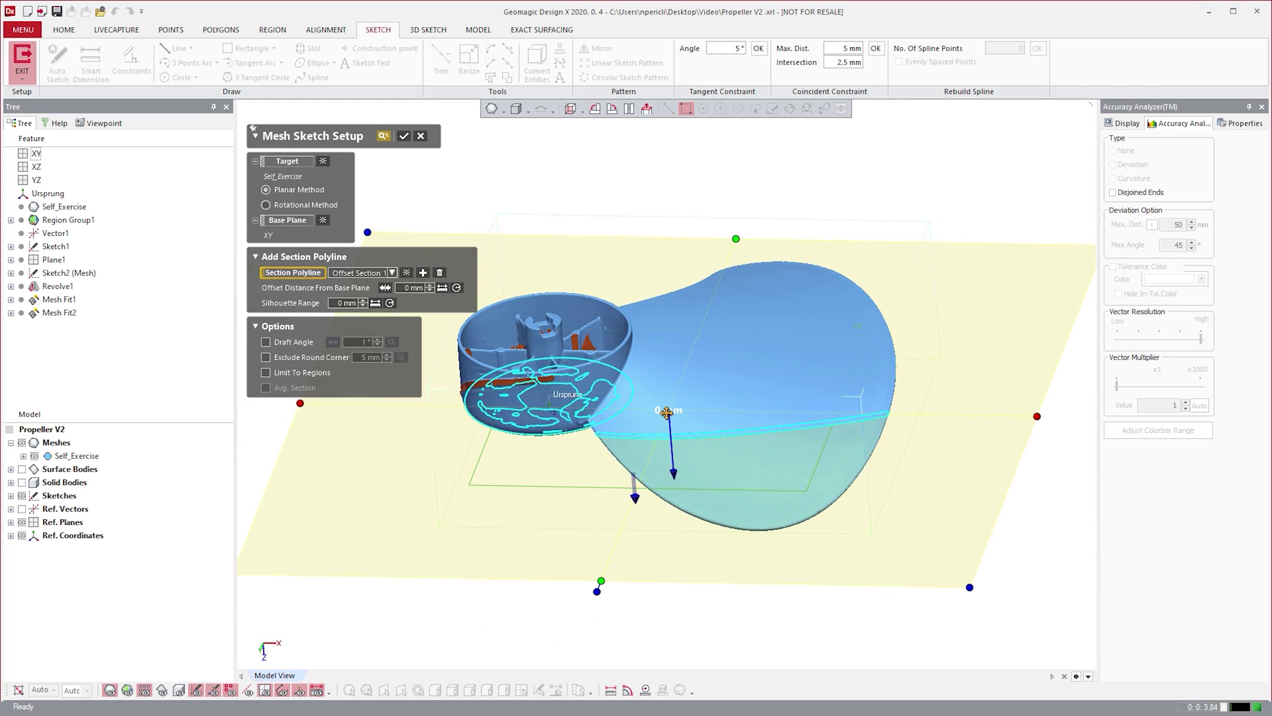
pyautogui.moveTo(637, 505); pyautogui.dragTo(671, 599)
pyautogui.click(404, 136)
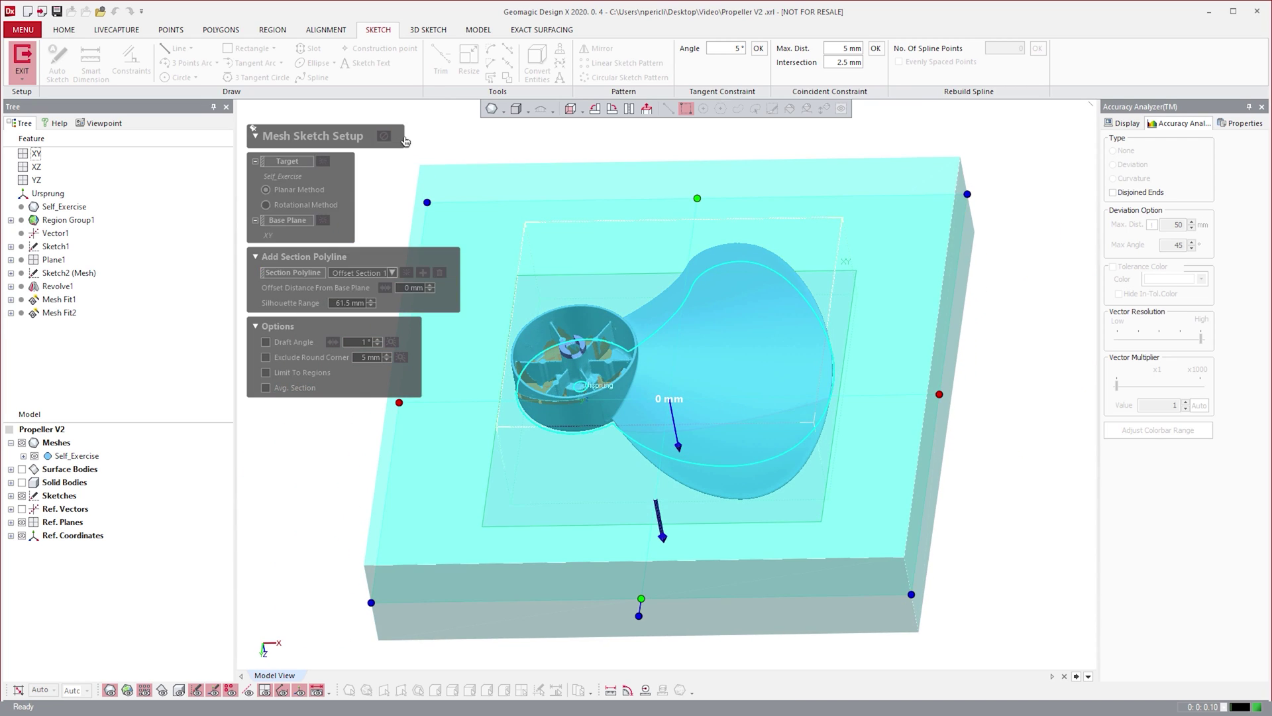
# Hide the mesh and fit splines to the silhouette polylines along the blade outline
pyautogui.click(110, 690)
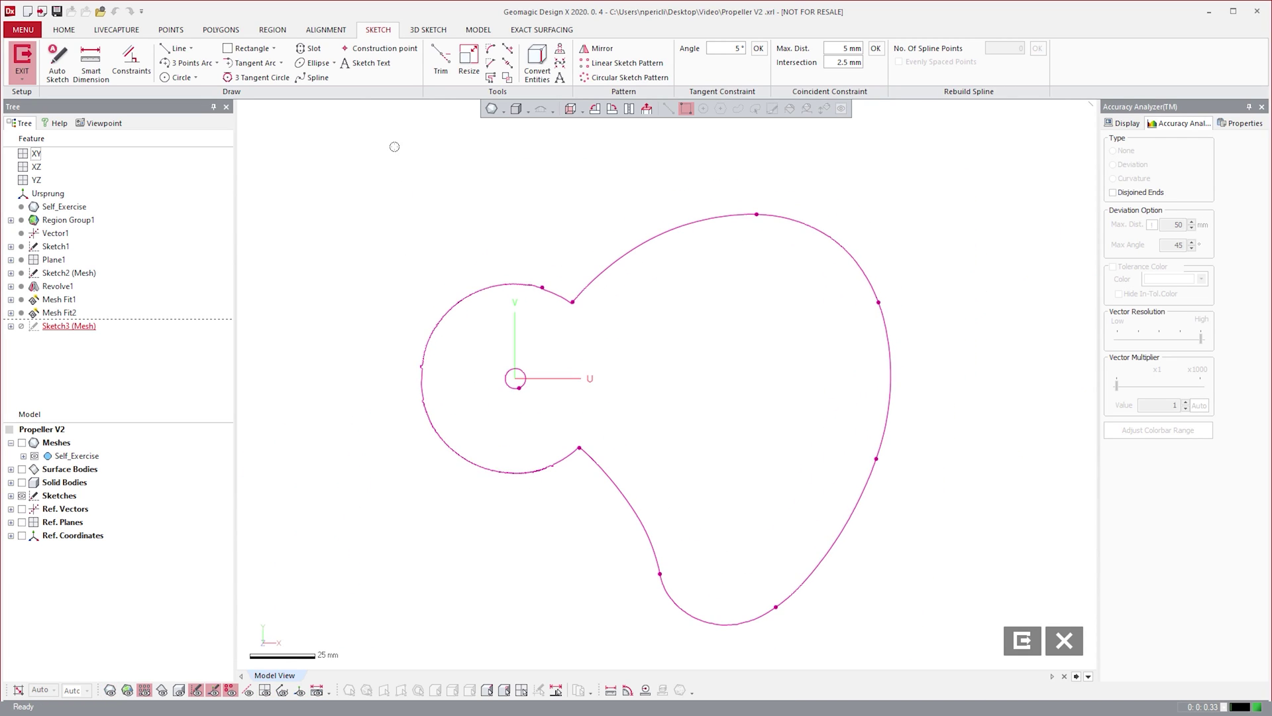
pyautogui.click(312, 77)
pyautogui.click(836, 242)
pyautogui.click(888, 388)
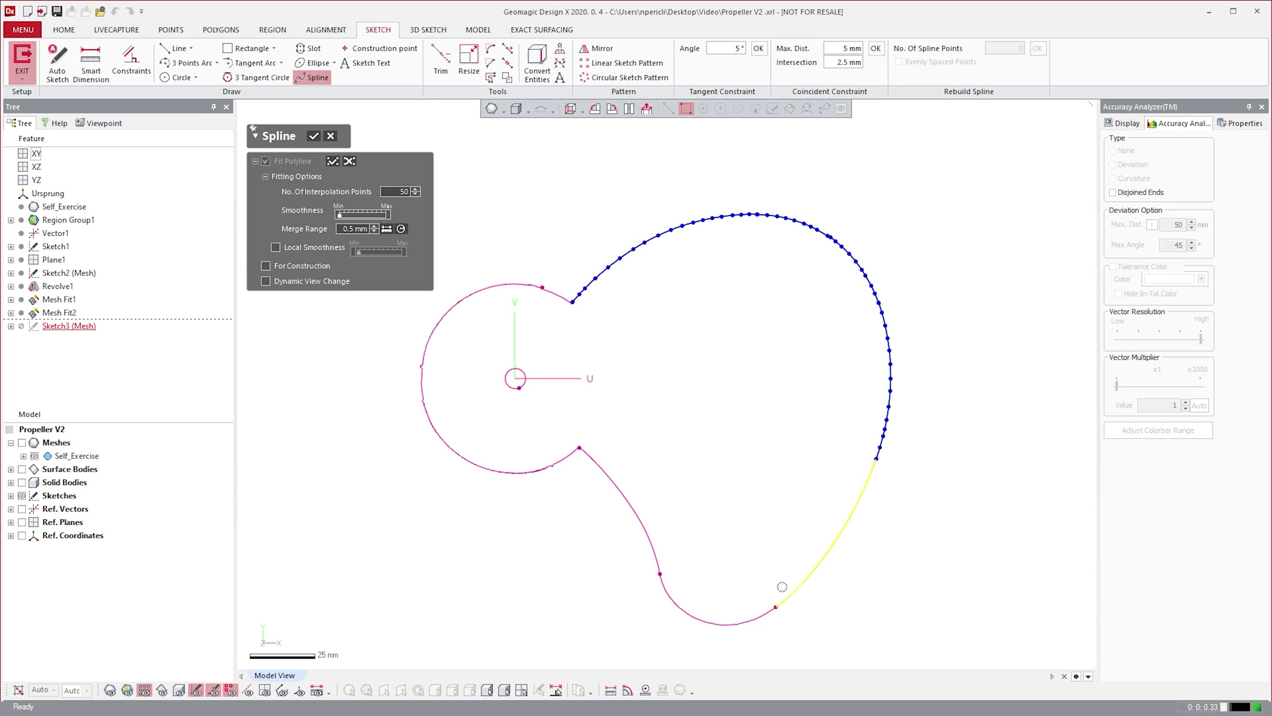
pyautogui.click(786, 595)
pyautogui.click(691, 614)
pyautogui.click(330, 137)
# Show the solid hub, convert its outer circular edge into the sketch, and hide the hub again
pyautogui.click(22, 482)
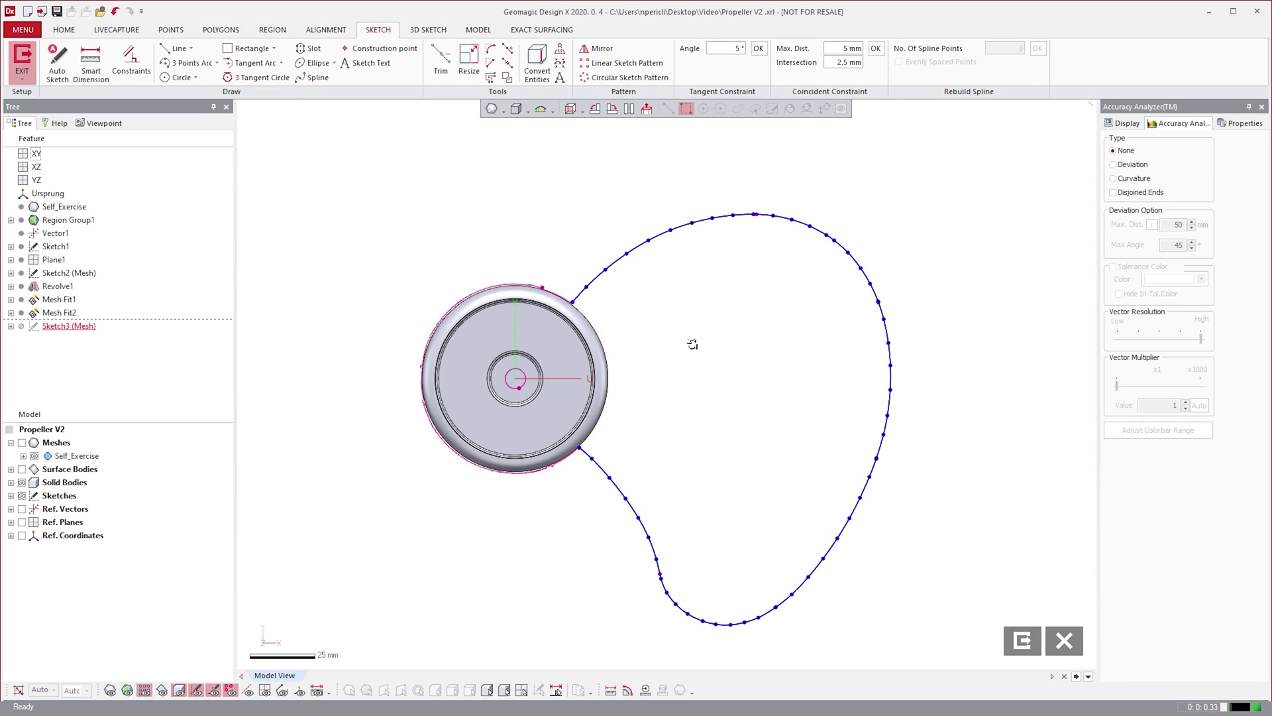
pyautogui.moveTo(692, 343); pyautogui.dragTo(650, 347, button='right')
pyautogui.click(641, 347)
pyautogui.click(534, 60)
pyautogui.click(367, 139)
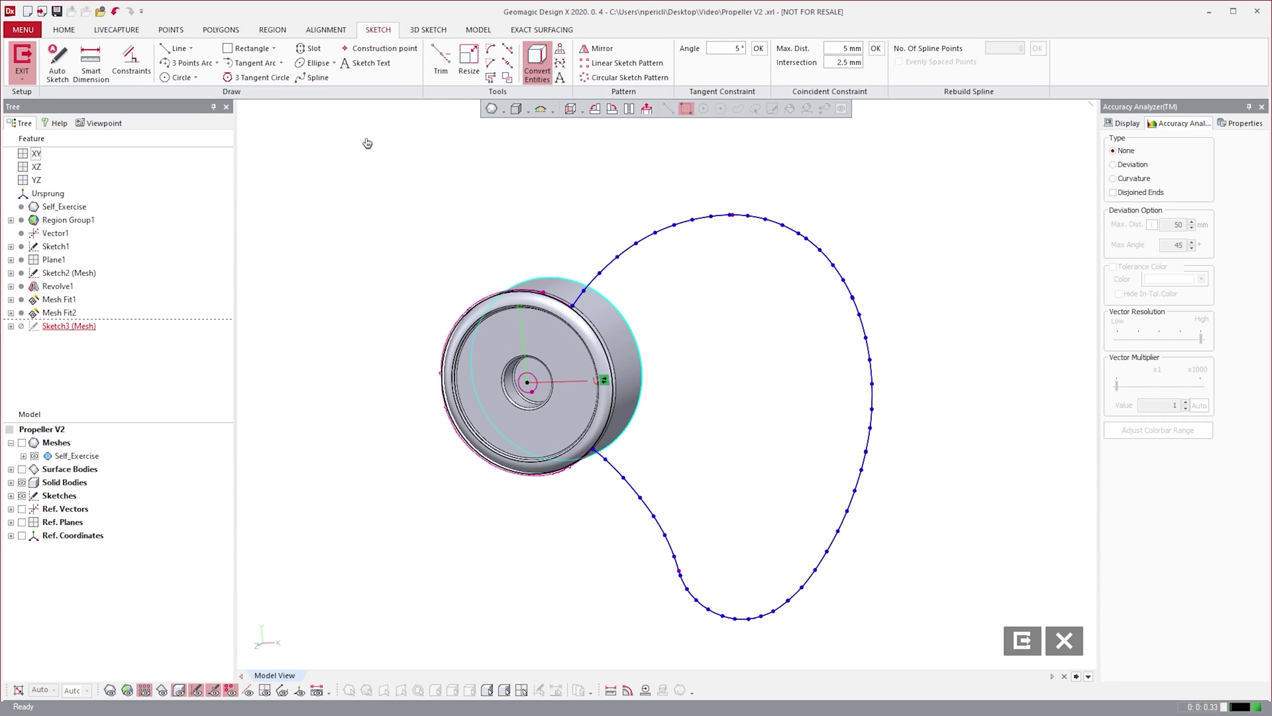
pyautogui.click(22, 482)
# Extend both open ends of the blade splines to the hub circle
pyautogui.click(646, 108)
pyautogui.scroll(4, 565, 332)
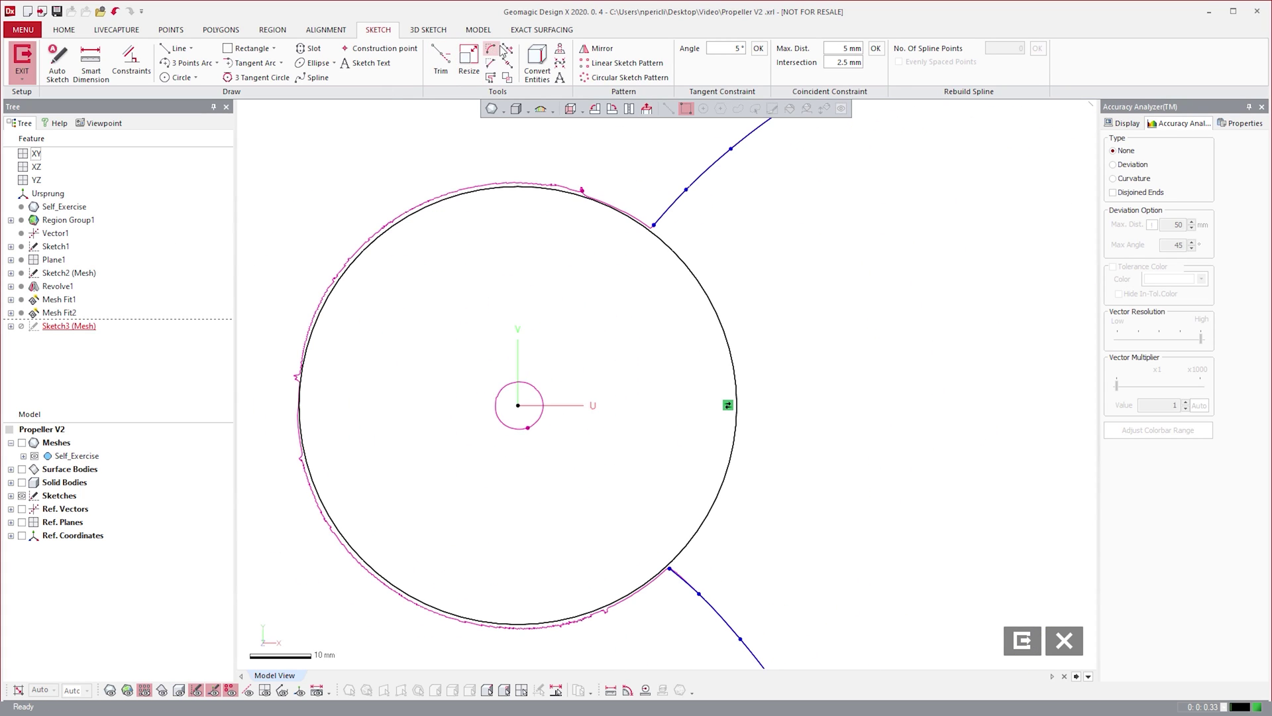
pyautogui.click(507, 48)
pyautogui.click(657, 221)
pyautogui.click(682, 575)
pyautogui.click(310, 136)
# Trim away the hub circle's arc outside the blade outline and exit the sketch
pyautogui.click(440, 61)
pyautogui.click(445, 199)
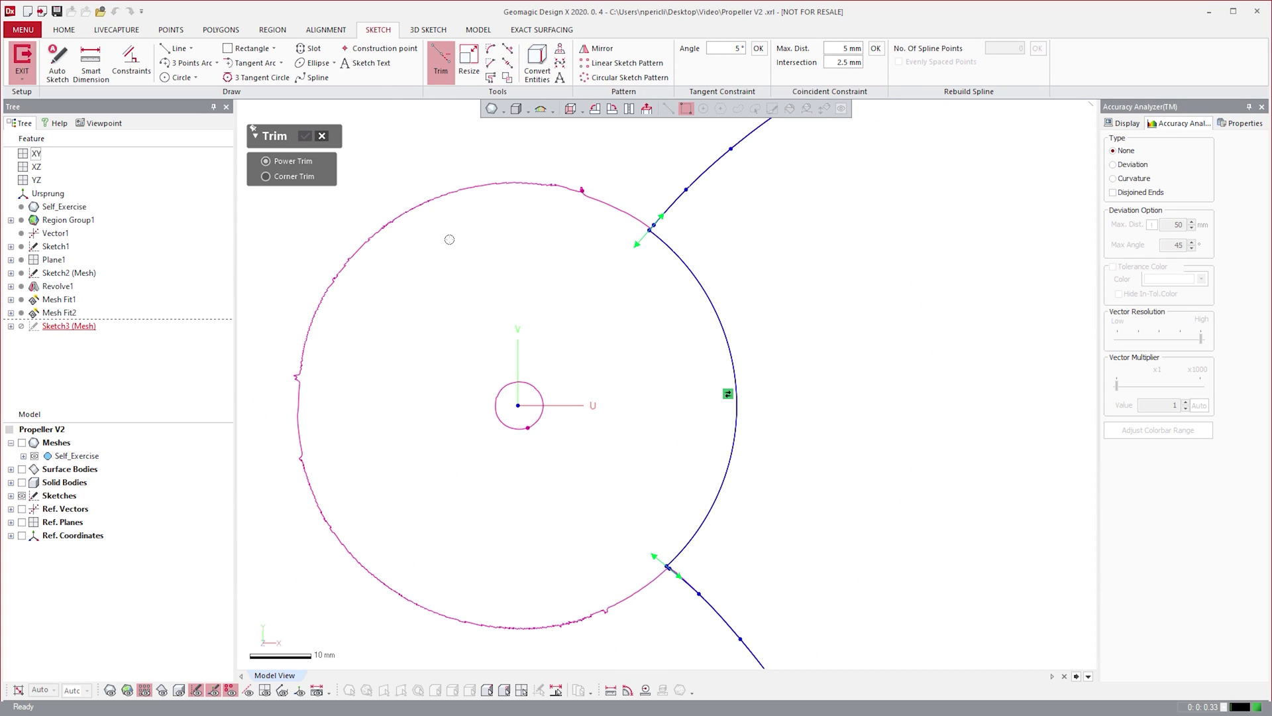
pyautogui.scroll(-5, 596, 371)
pyautogui.keyDown('ctrl'); pyautogui.moveTo(603, 376); pyautogui.dragTo(445, 336, button='right'); pyautogui.keyUp('ctrl')
pyautogui.scroll(-1, 446, 335)
pyautogui.click(310, 135)
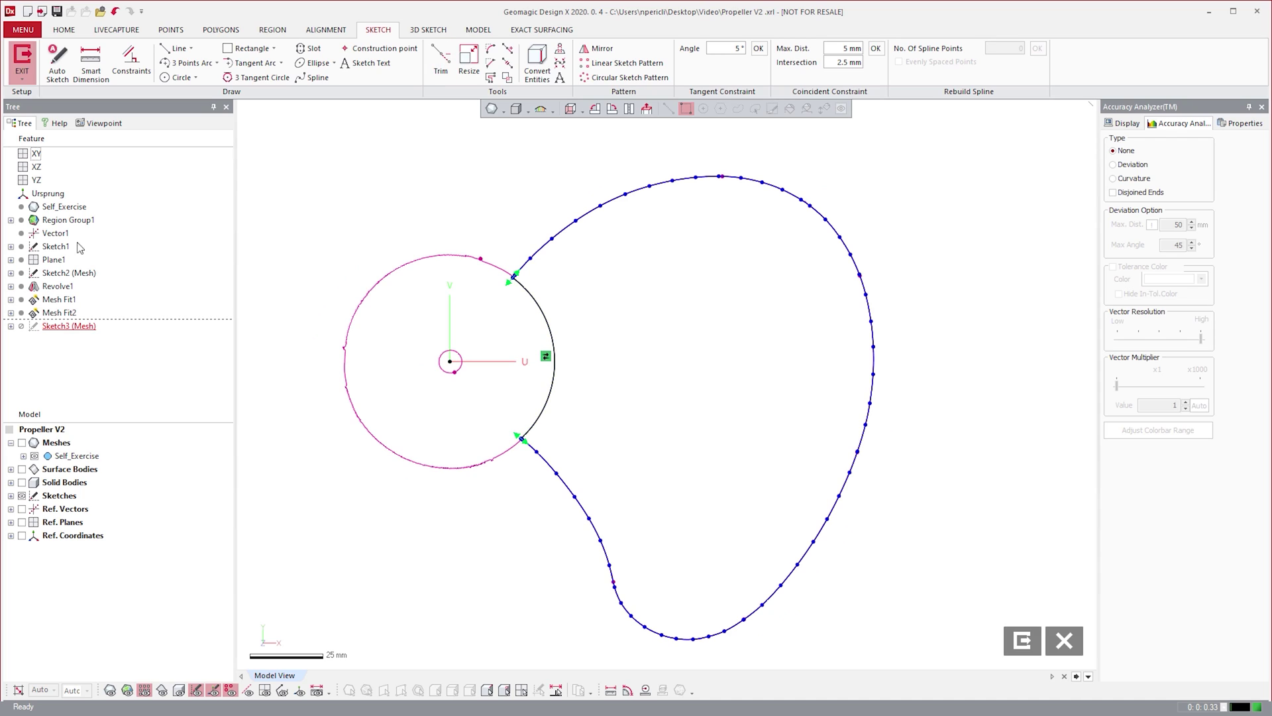
pyautogui.click(1022, 640)
# Extrude the blade outline as a surface with the Mid Plane method and a length of 110 mm
pyautogui.scroll(-2, 665, 384)
pyautogui.moveTo(660, 397); pyautogui.dragTo(659, 289, button='right')
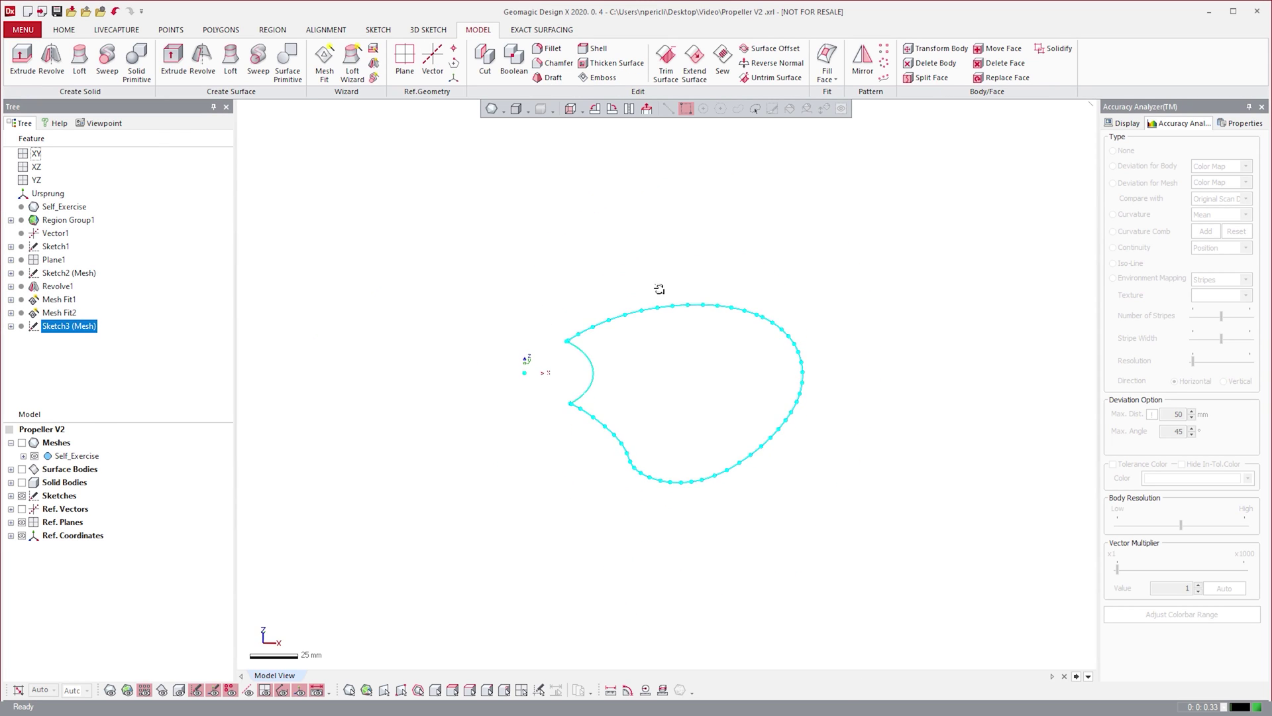
pyautogui.click(173, 60)
pyautogui.click(336, 246)
pyautogui.click(318, 291)
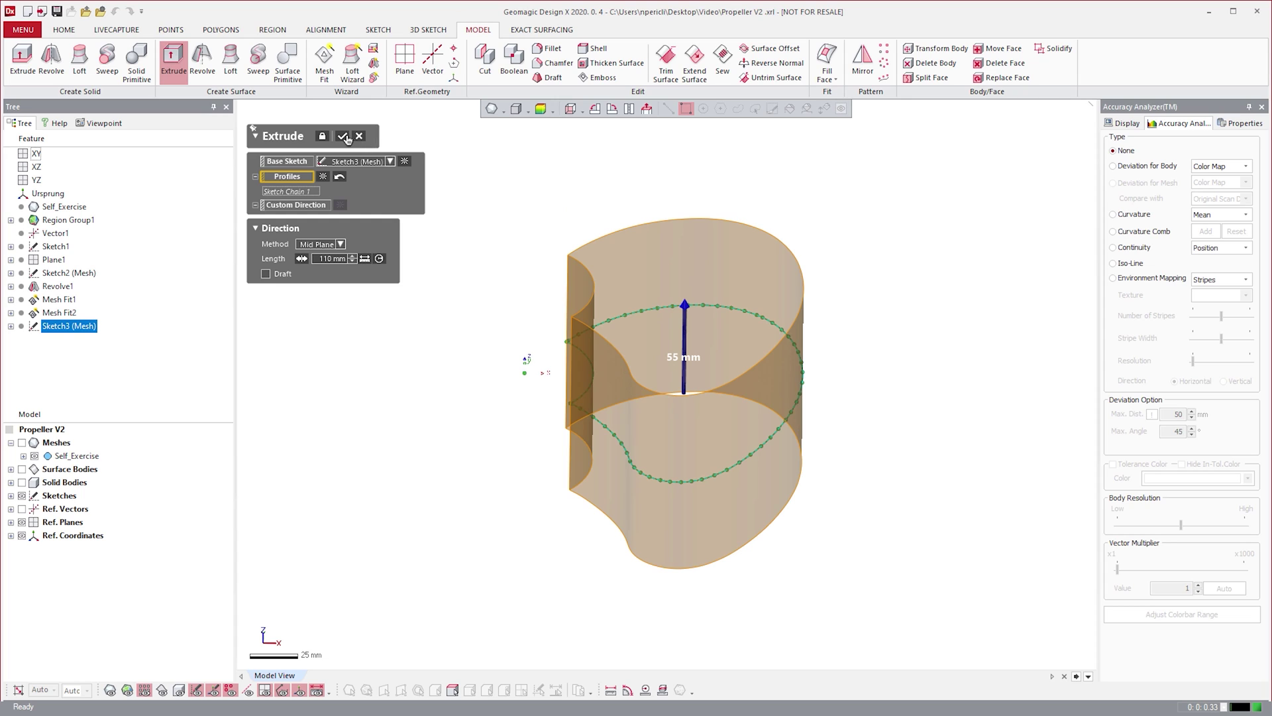
pyautogui.click(342, 136)
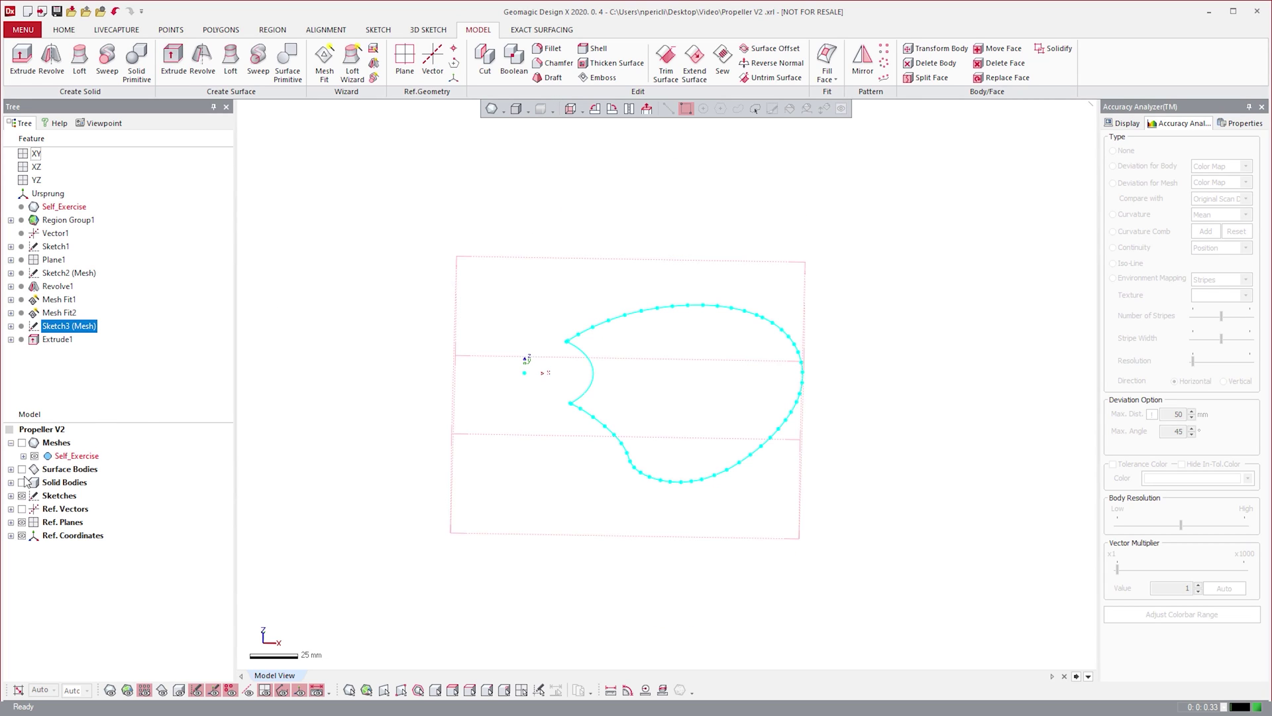
# Show the surface and solid bodies, and solidify the blade from Extrude1, Mesh Fit1 and Mesh Fit2
pyautogui.click(23, 469)
pyautogui.click(353, 468)
pyautogui.moveTo(353, 468)
pyautogui.mouseDown(button='right')
pyautogui.moveTo(344, 406)
pyautogui.moveTo(791, 392)
pyautogui.mouseUp(button='right')
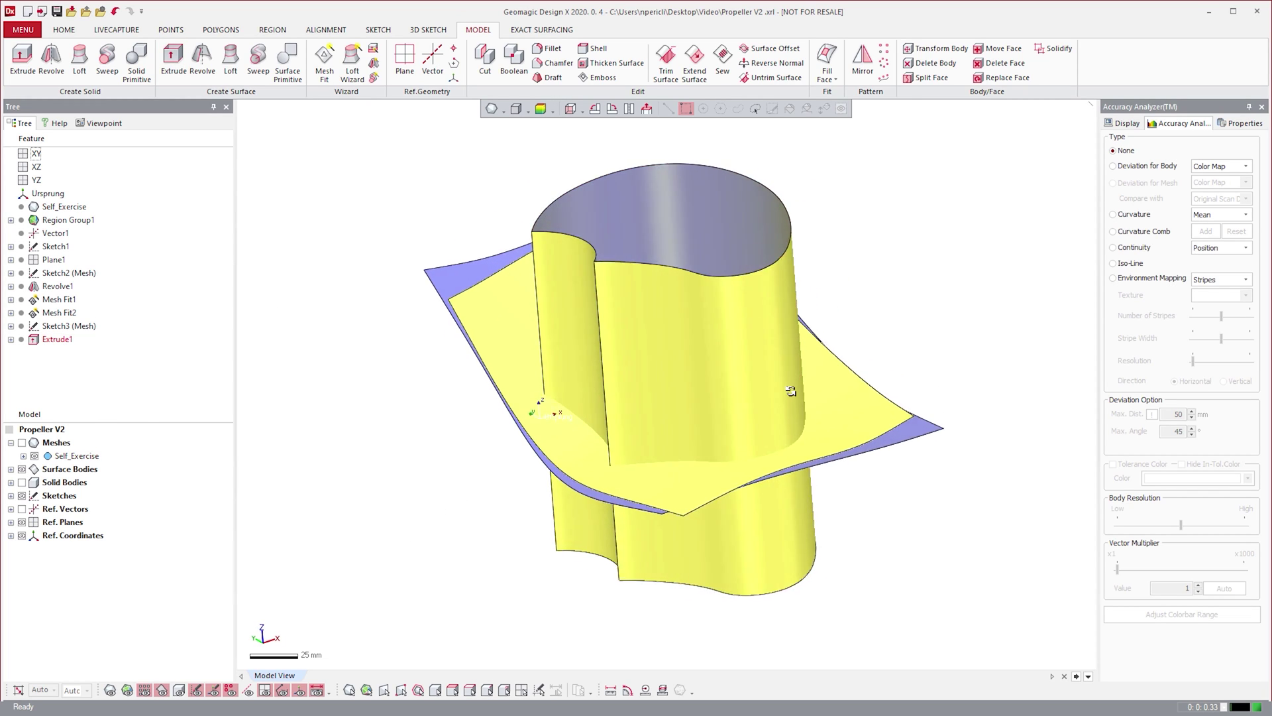
pyautogui.scroll(-3, 777, 397)
pyautogui.click(1054, 49)
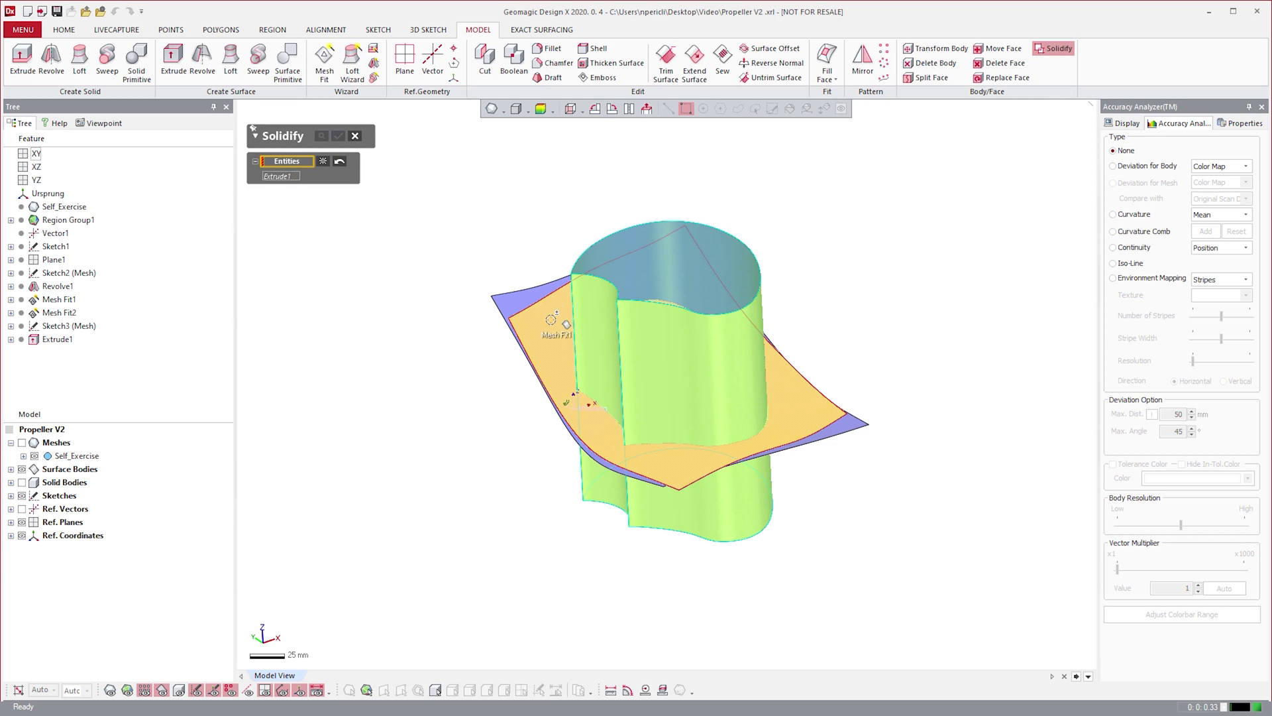
pyautogui.click(23, 482)
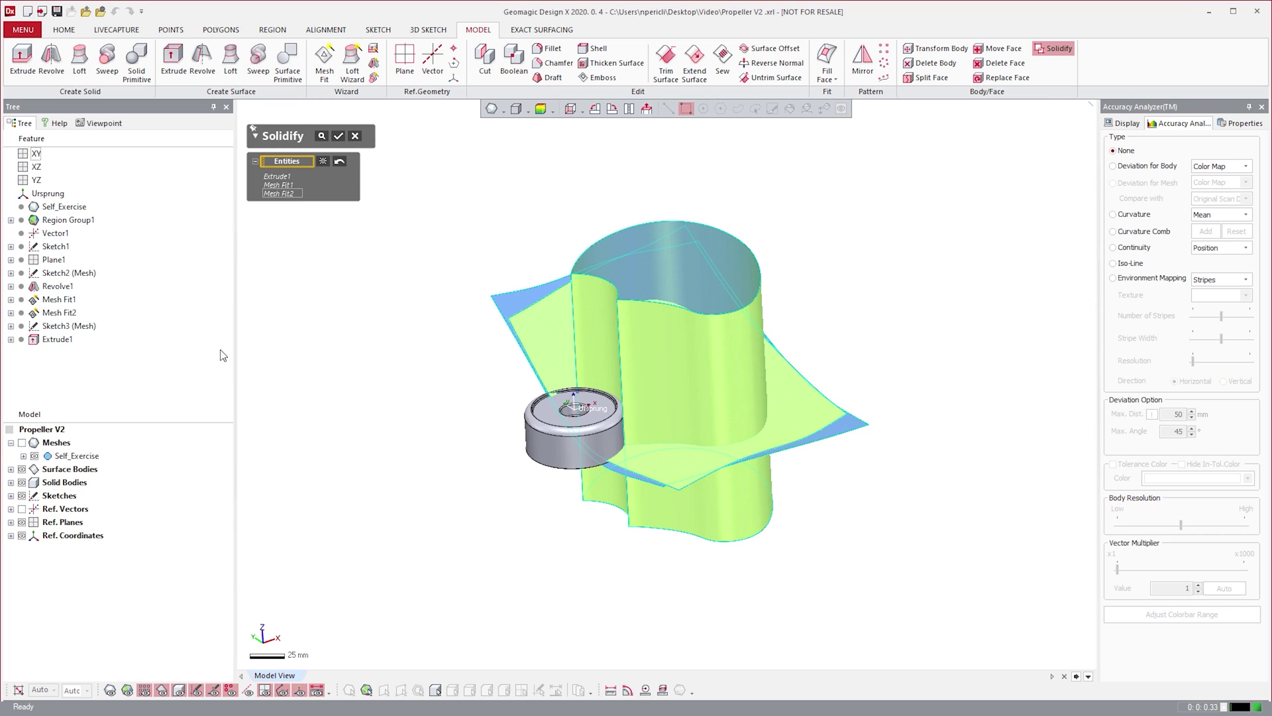
pyautogui.click(339, 136)
# Circular-pattern the blade around the hub axis with 3 equally spaced instances over 360°
pyautogui.moveTo(550, 570); pyautogui.dragTo(670, 354, button='right')
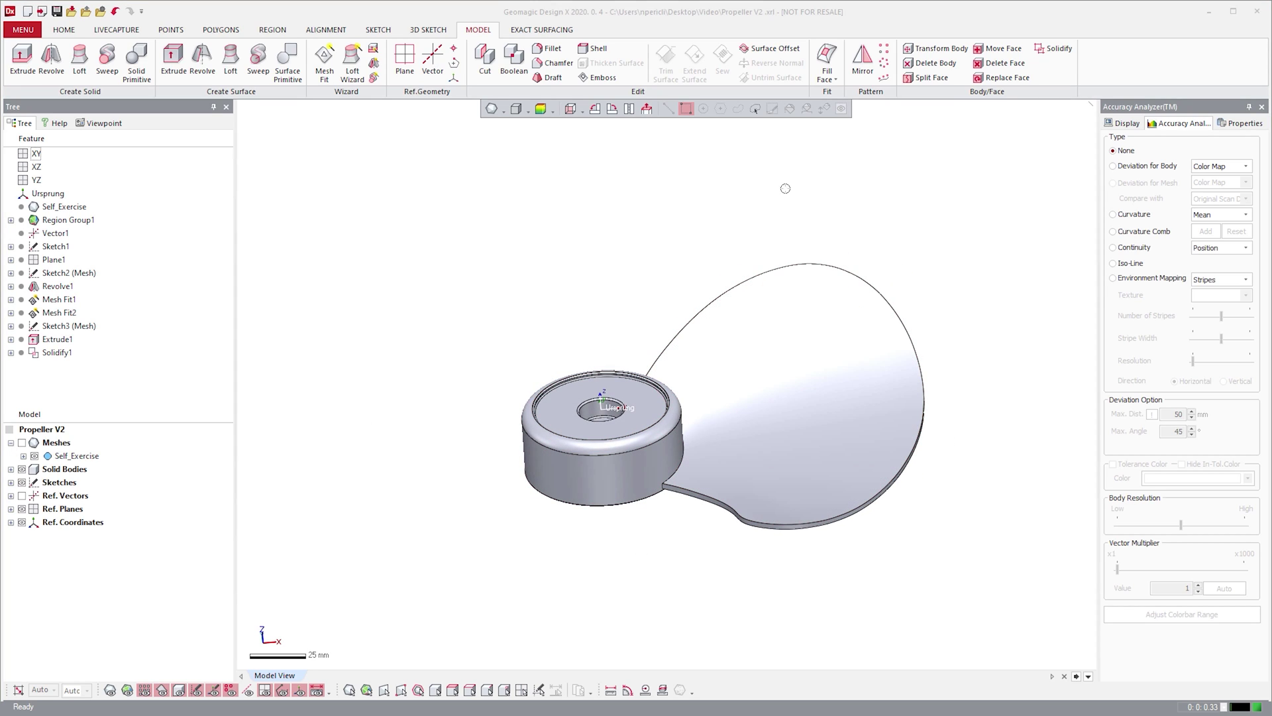
pyautogui.click(884, 63)
pyautogui.click(728, 306)
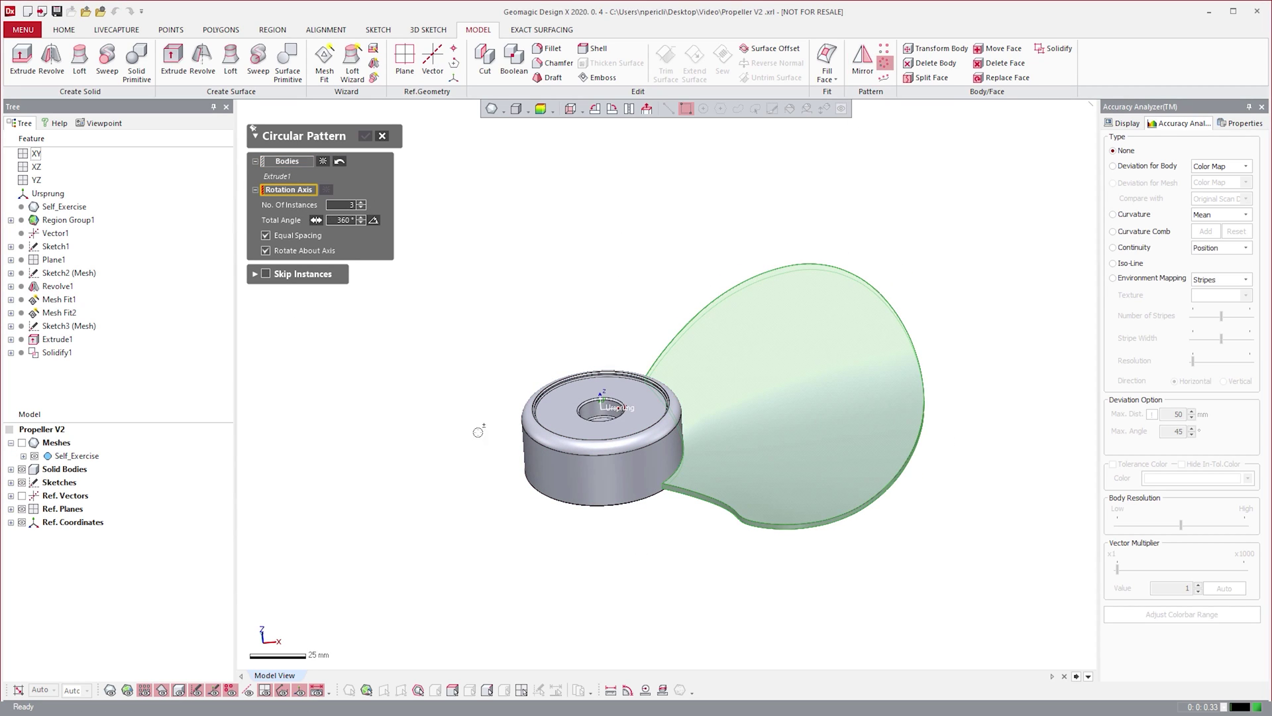
pyautogui.click(563, 463)
pyautogui.click(364, 136)
pyautogui.moveTo(596, 285); pyautogui.dragTo(633, 410, button='right')
pyautogui.scroll(-2, 633, 410)
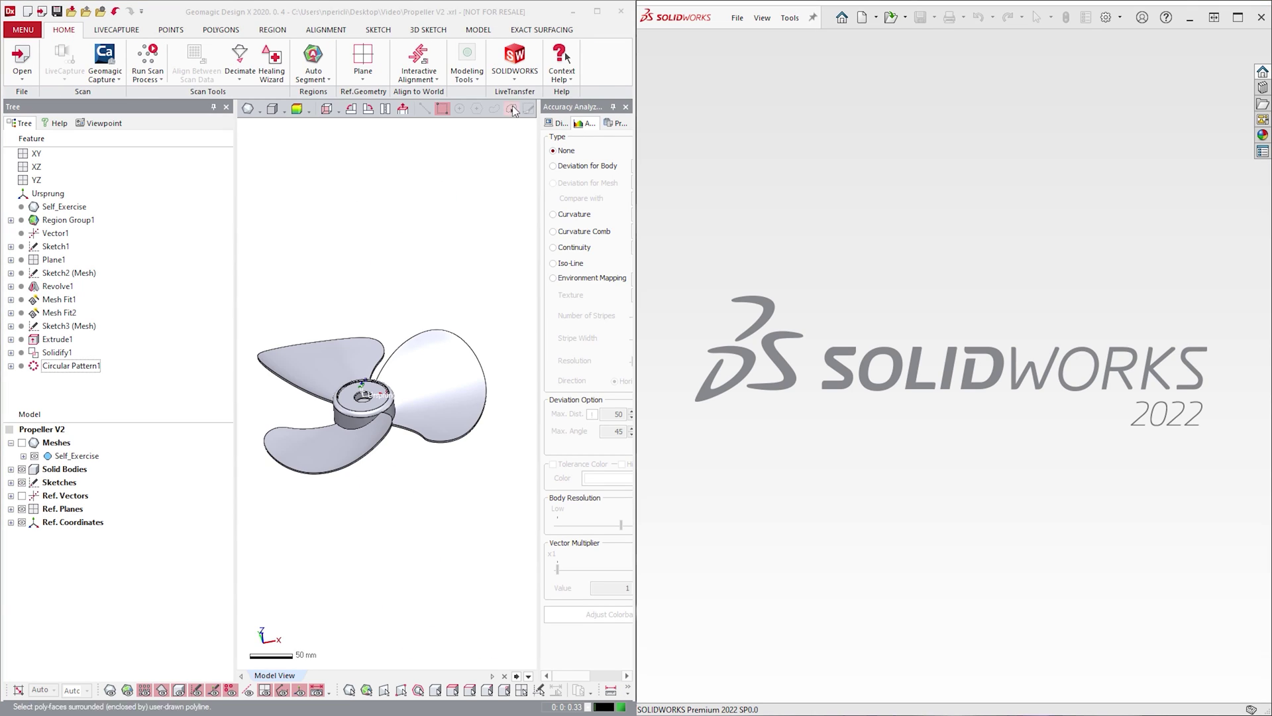
# Transfer the model to SolidWorks 2022 with LiveTransfer, starting from the first feature
pyautogui.click(515, 59)
pyautogui.click(533, 96)
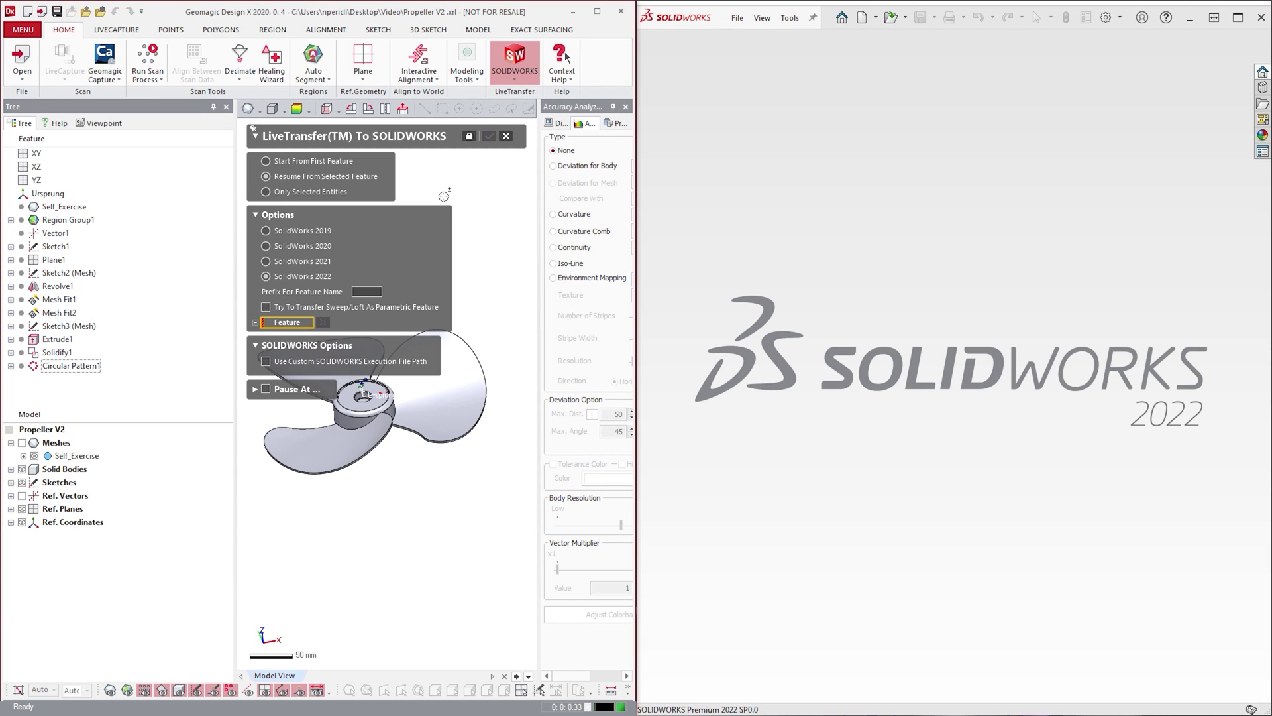
pyautogui.click(300, 163)
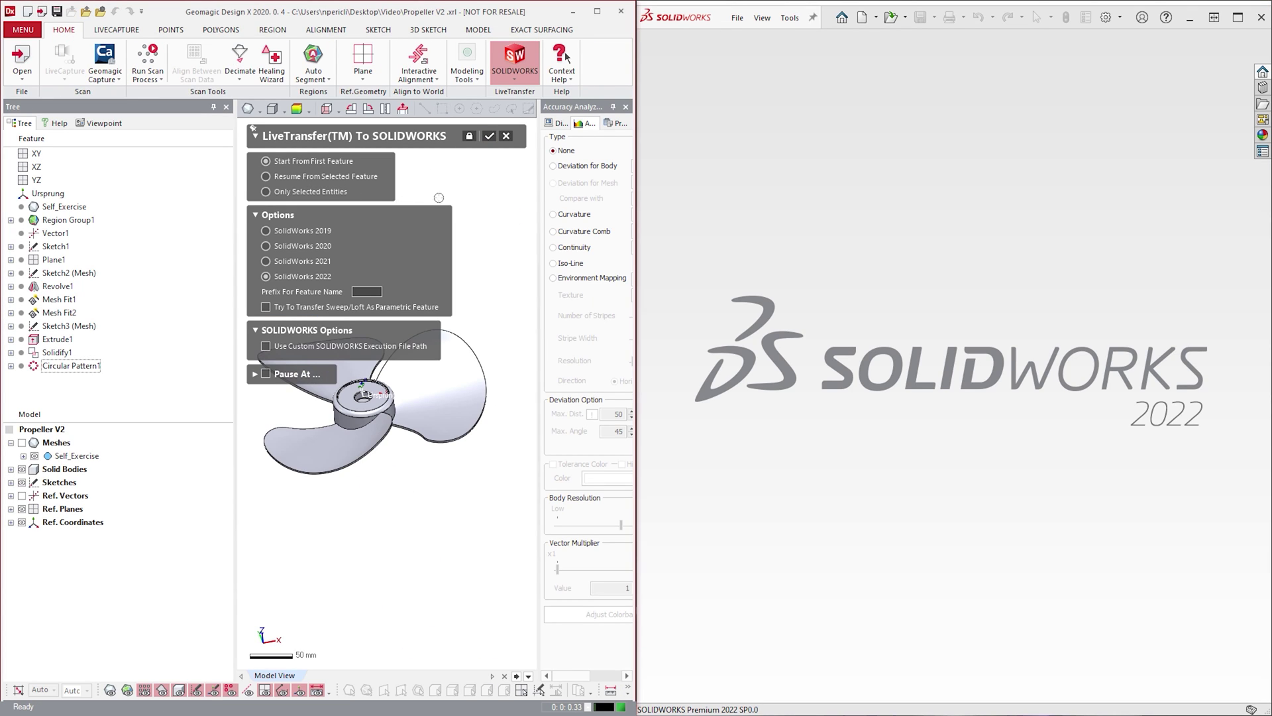
pyautogui.click(490, 138)
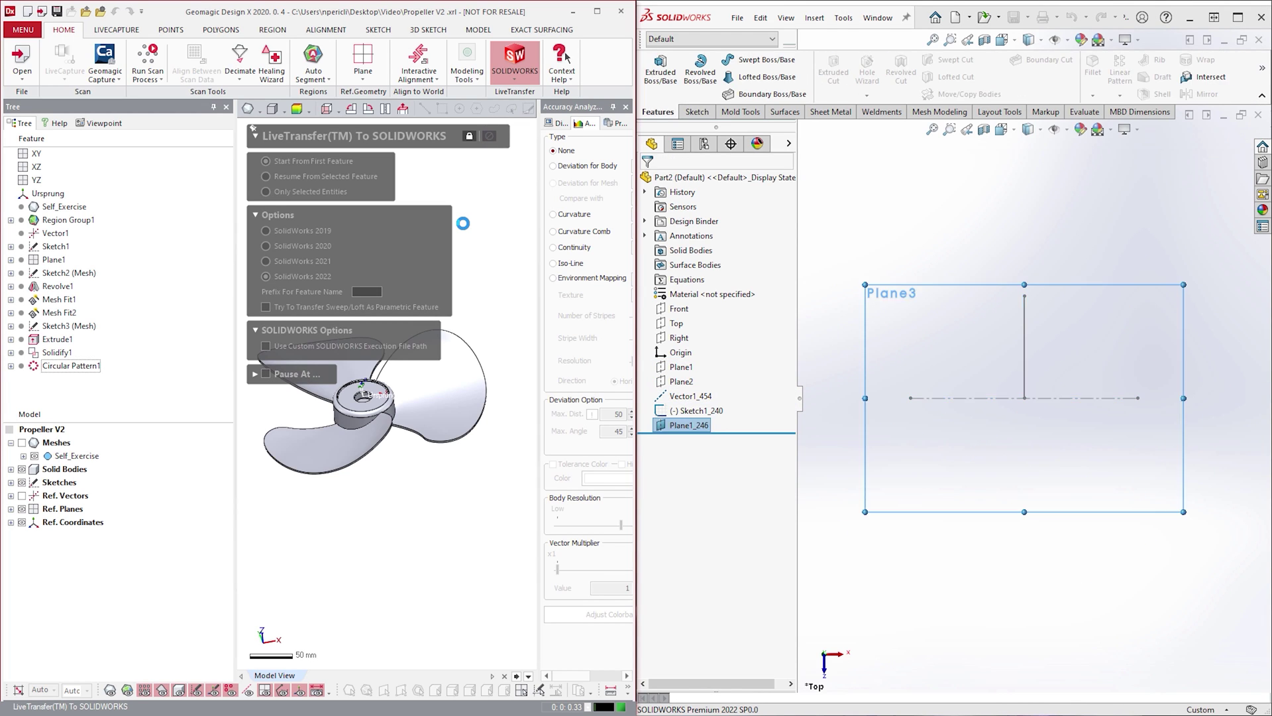